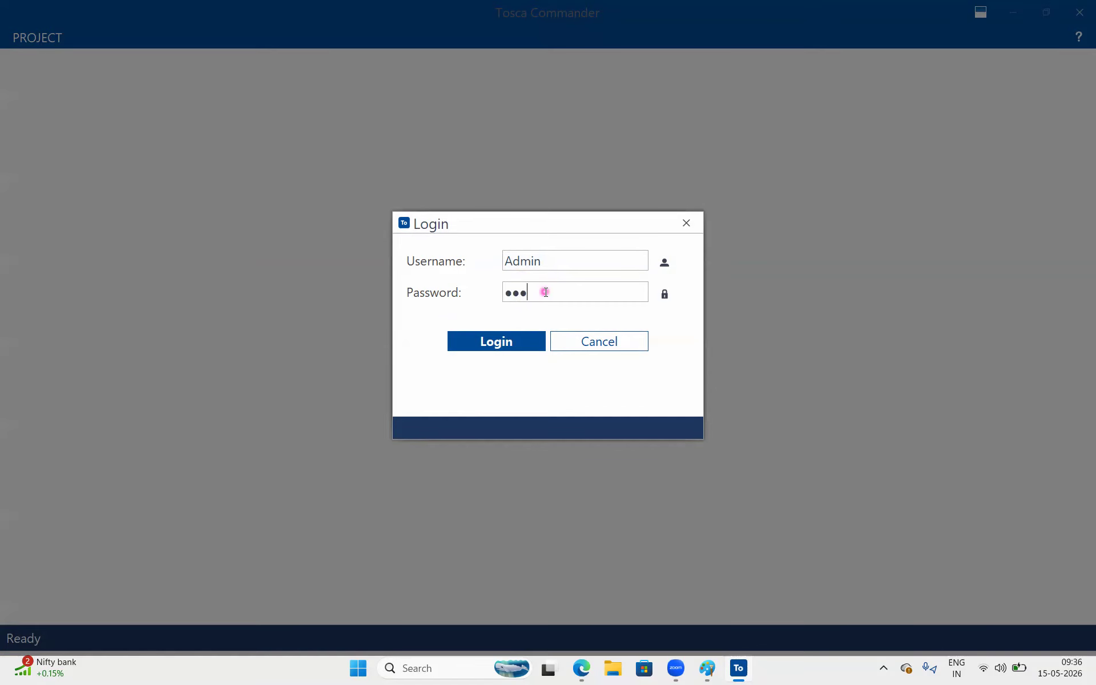
# Finish entering the account password and log in to the E-Com Project workspace.
pyautogui.write('******')
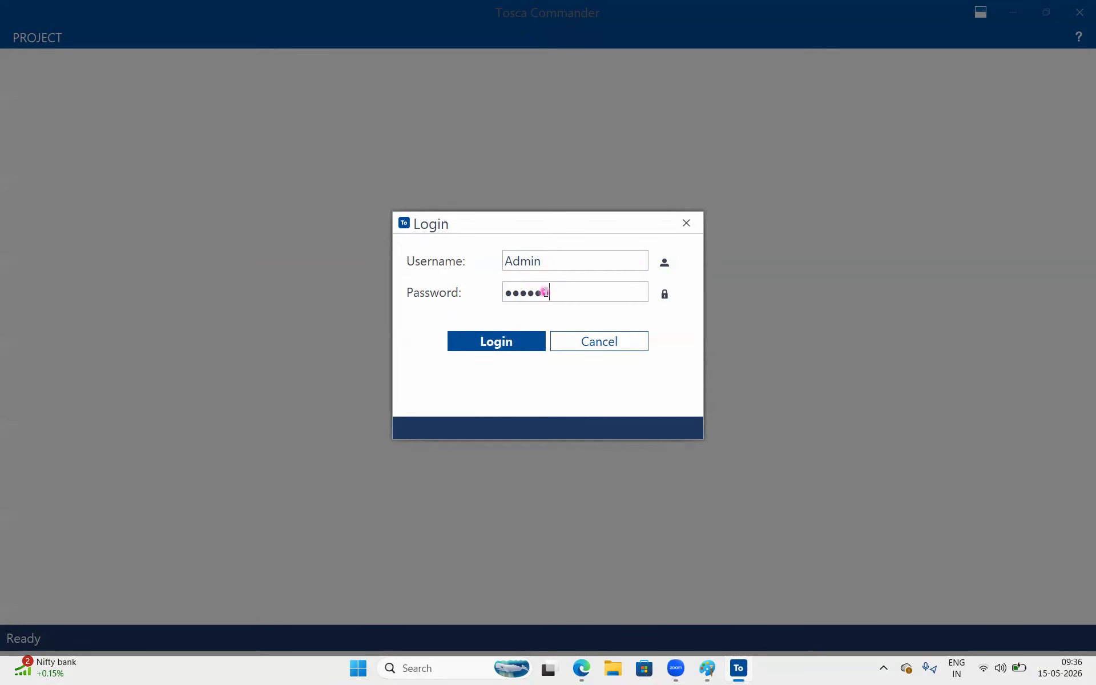
pyautogui.write('**')
pyautogui.press('Return')
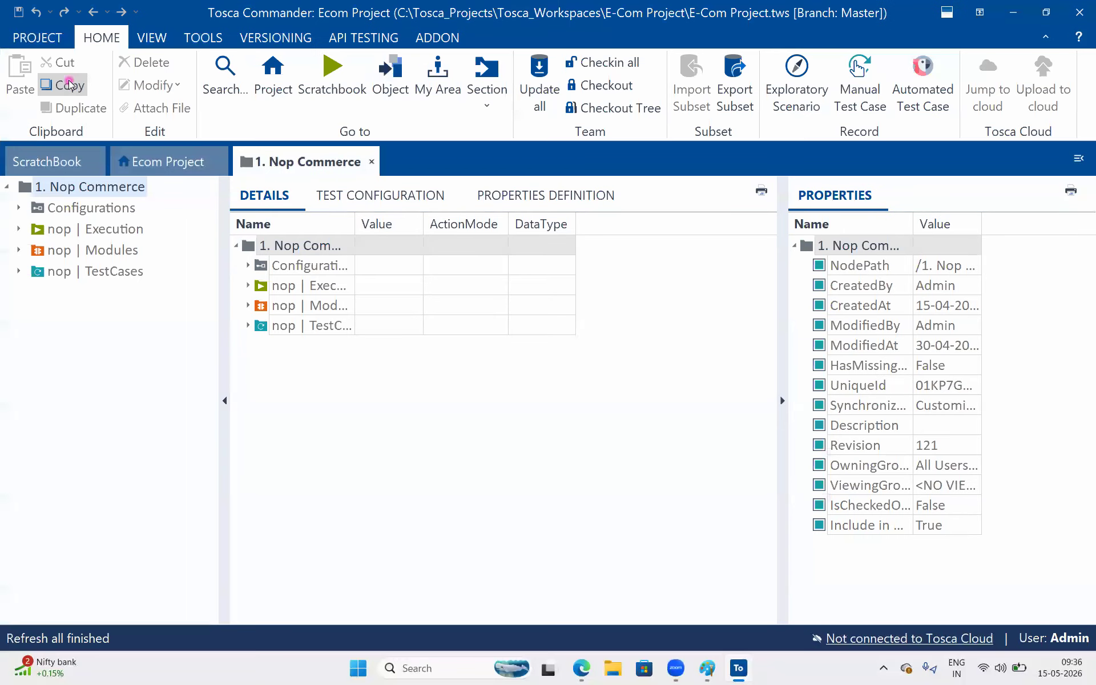
# Open the project info page to examine the workspace and common repository details, then return to the project.
pyautogui.click(38, 44)
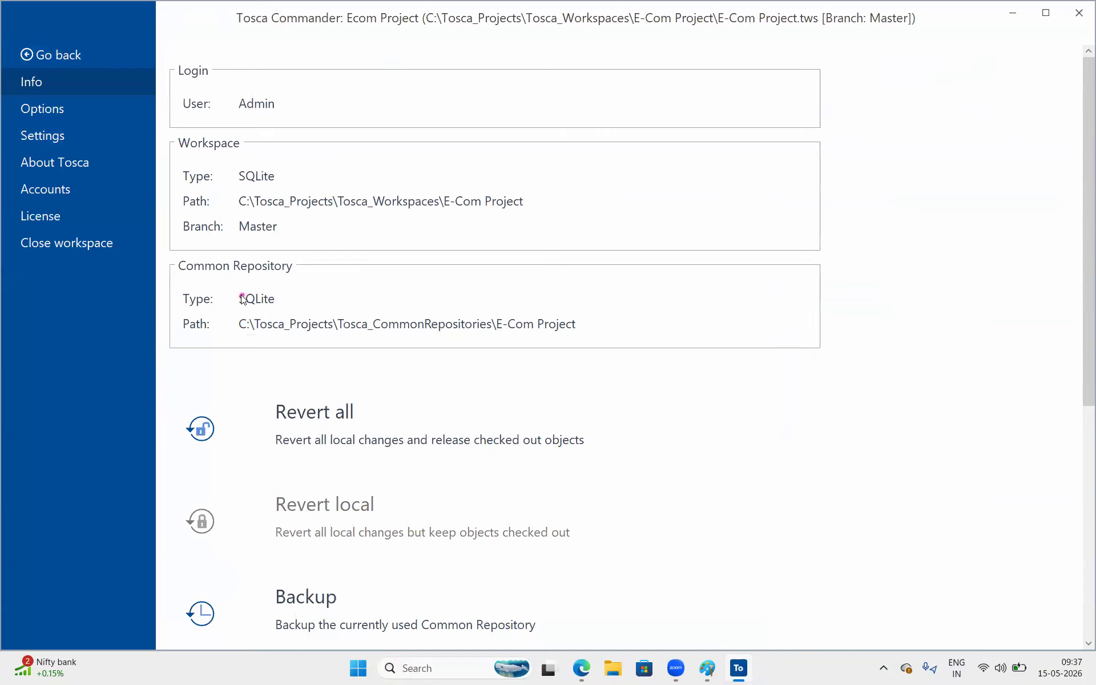
pyautogui.moveTo(239, 299); pyautogui.dragTo(280, 302)
pyautogui.click(26, 54)
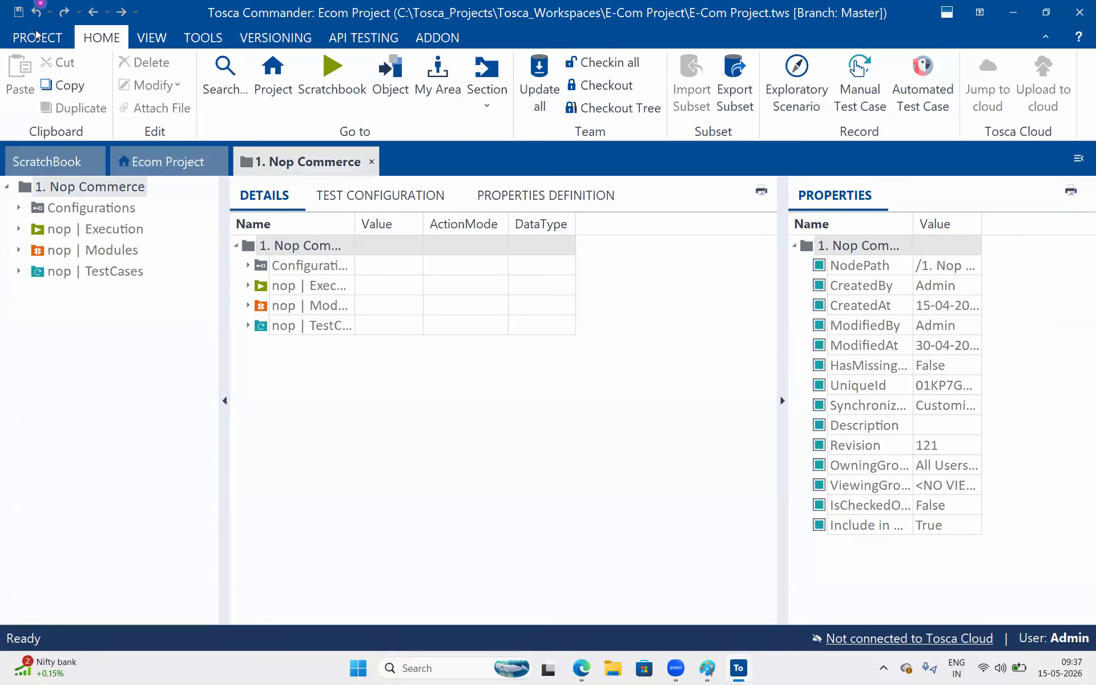
# Close the current workspace and open the MS SQL Repo Project from the recent projects list.
pyautogui.click(37, 36)
pyautogui.click(91, 250)
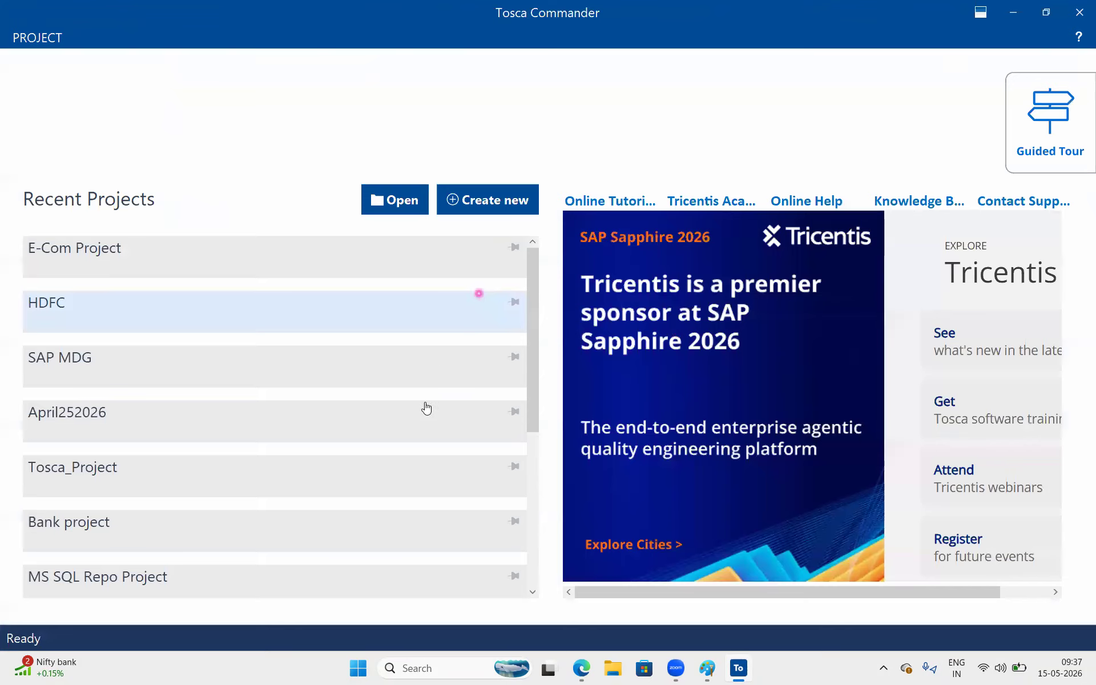
pyautogui.click(426, 408)
pyautogui.scroll(-3, 426, 407)
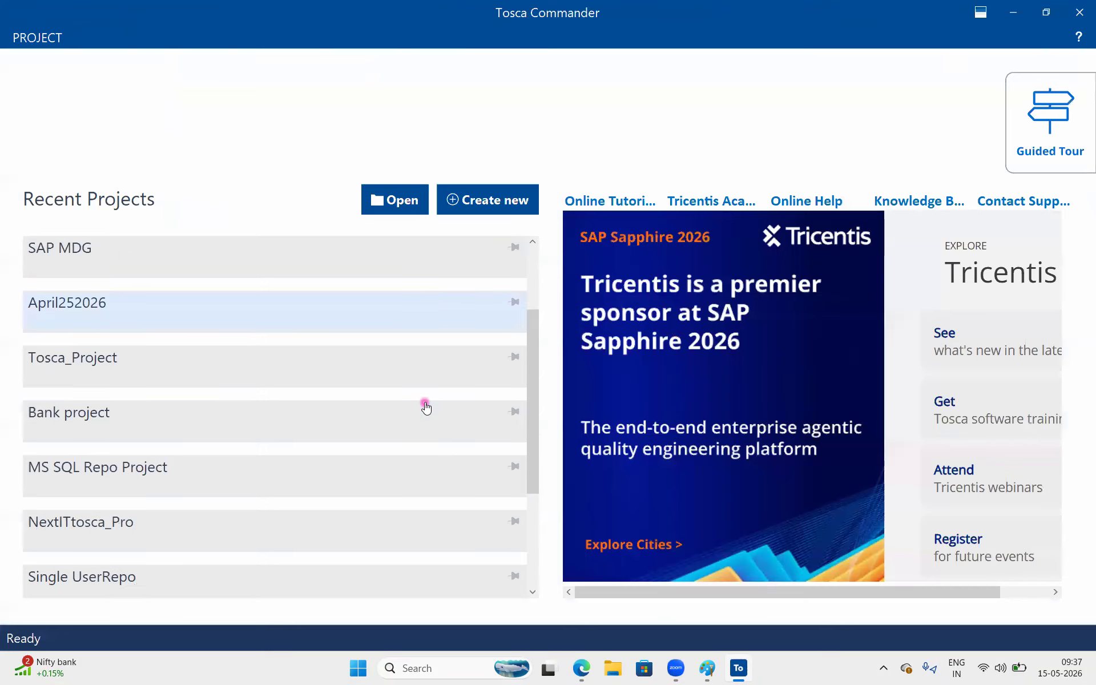
pyautogui.scroll(-1, 426, 407)
pyautogui.doubleClick(279, 368)
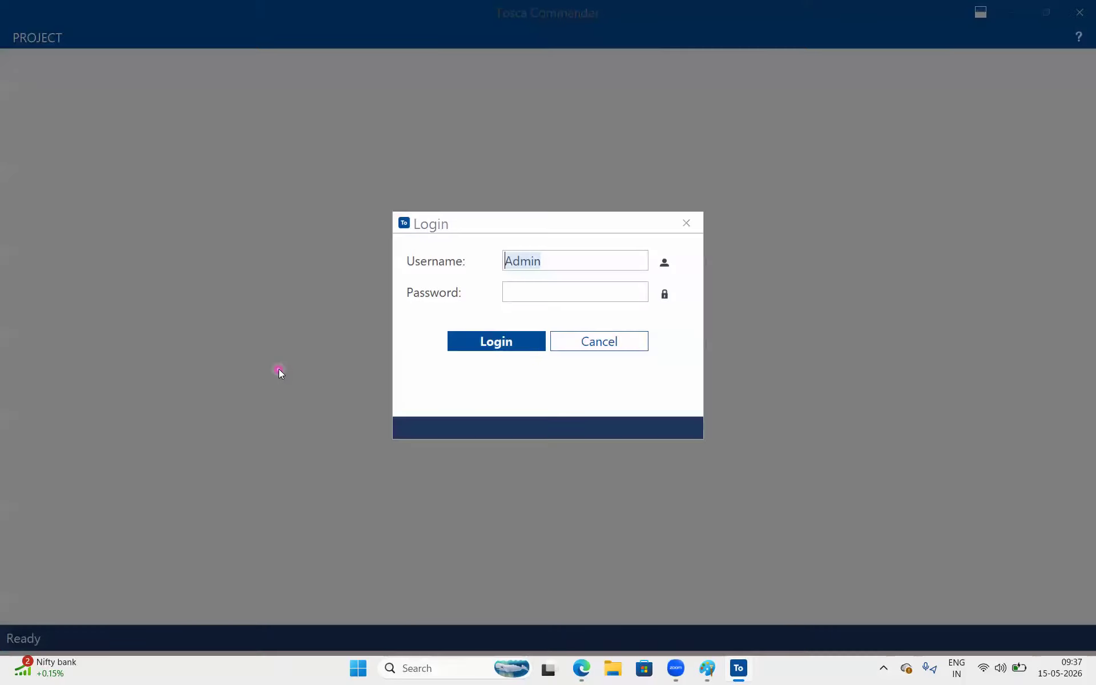
# Enter the account password and log in to the workspace.
pyautogui.click(516, 284)
pyautogui.write('**************')
pyautogui.press('Return')
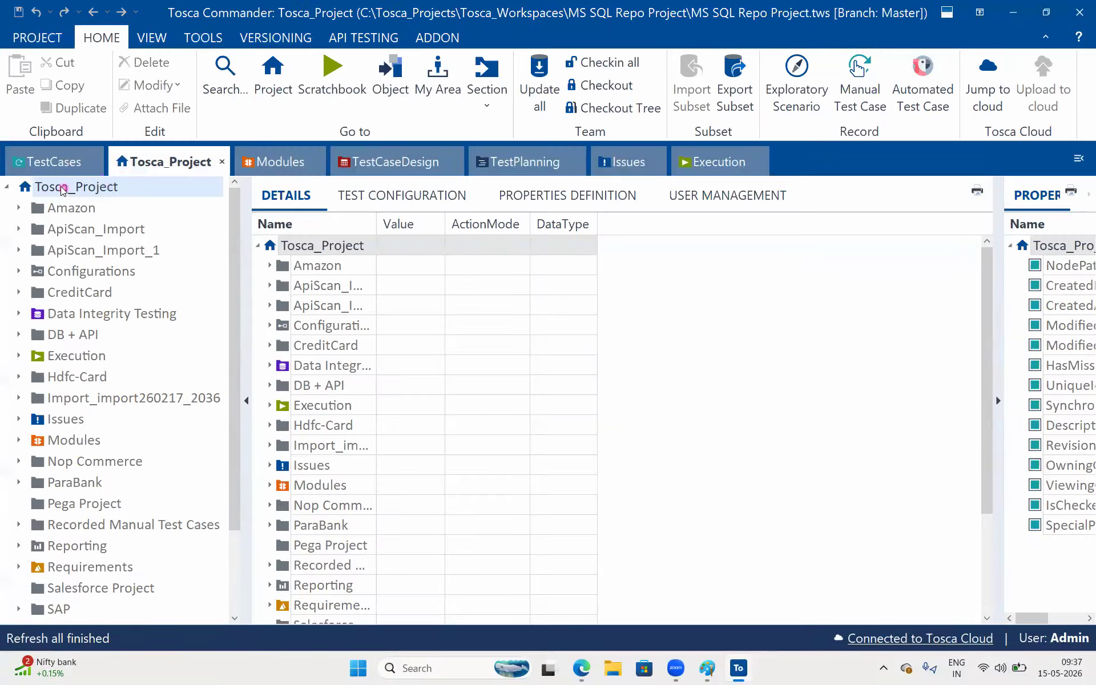
# Open the project info page to examine the common repository type and connection string, then return.
pyautogui.scroll(-2, 176, 356)
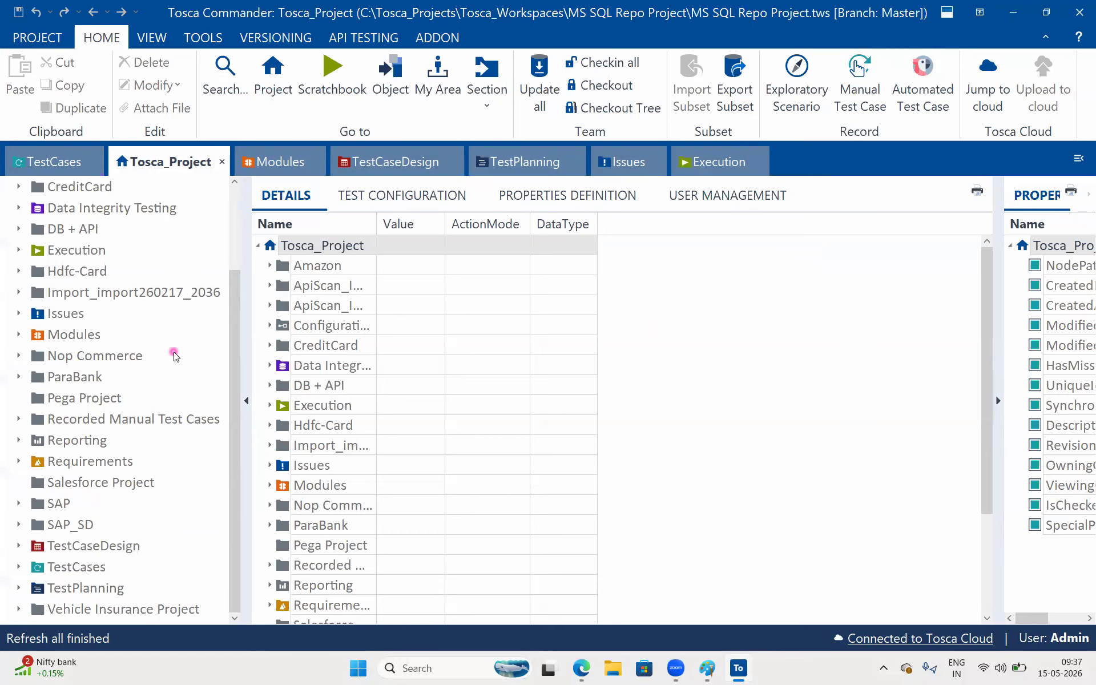
pyautogui.click(38, 39)
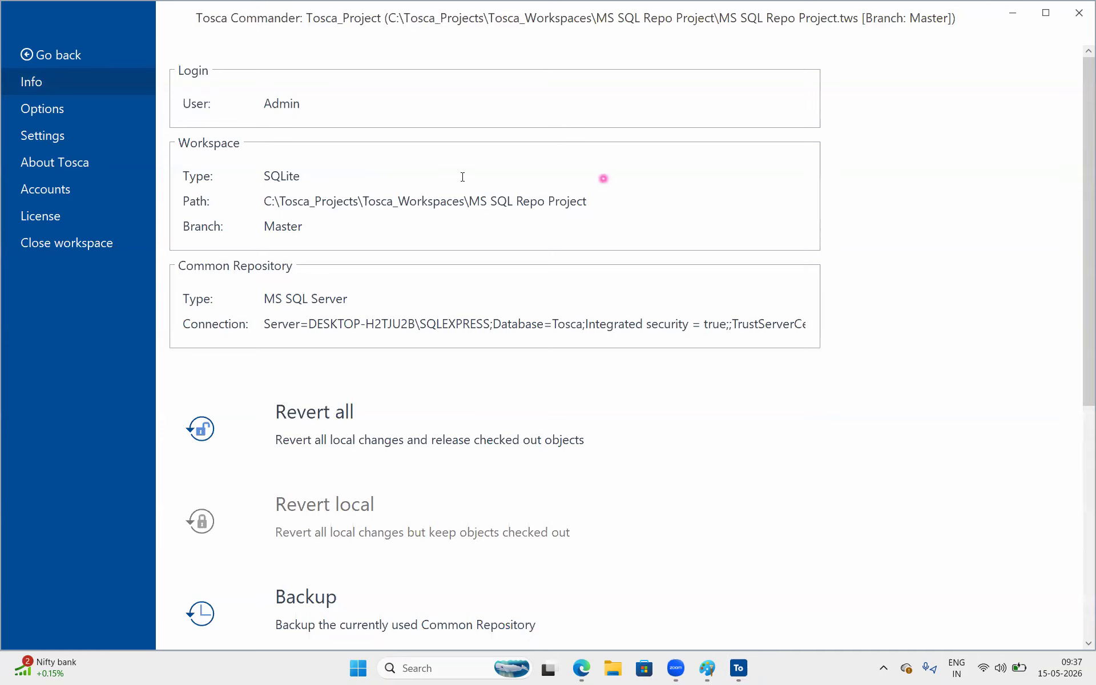
pyautogui.moveTo(366, 300); pyautogui.dragTo(257, 303)
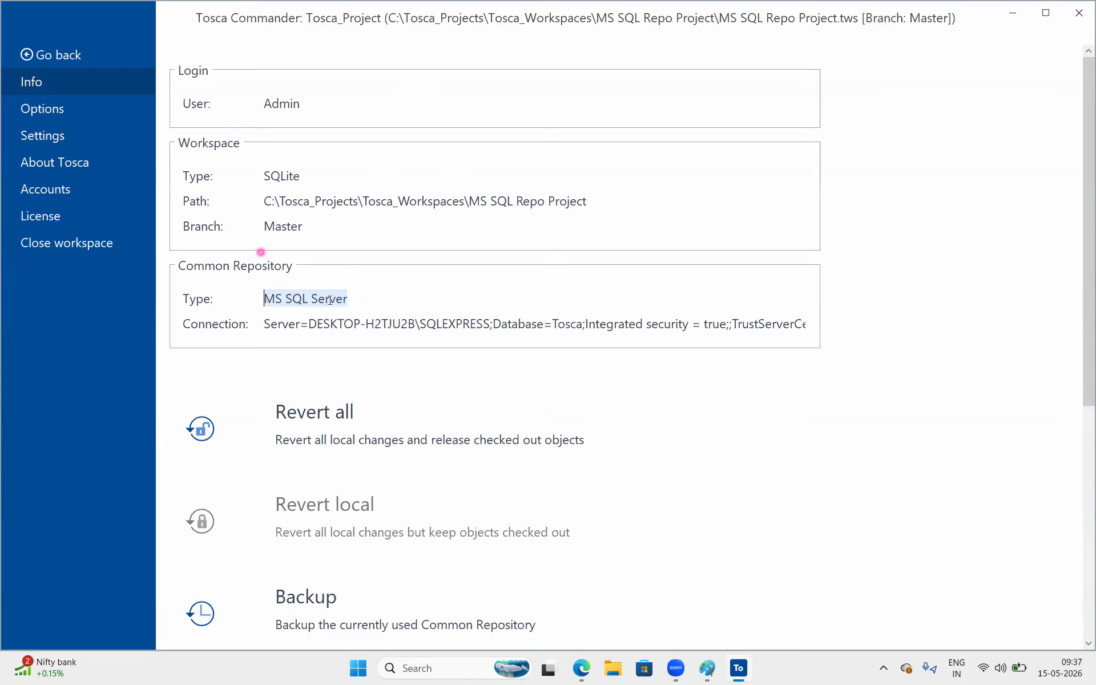
pyautogui.moveTo(266, 323); pyautogui.dragTo(518, 324)
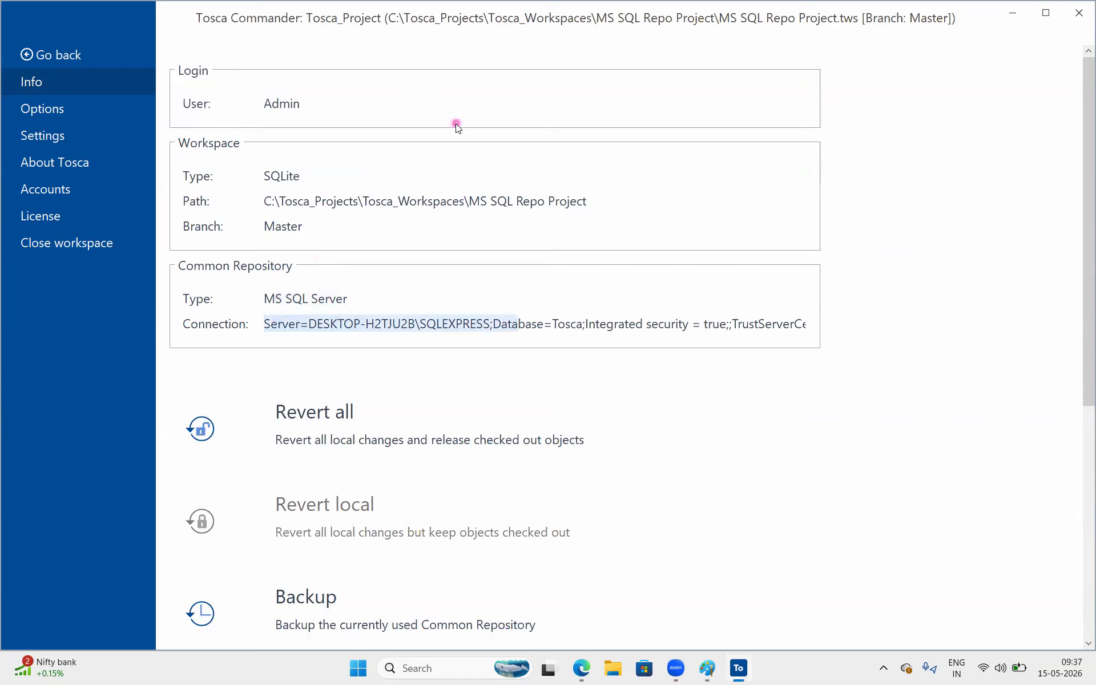
pyautogui.click(311, 106)
pyautogui.doubleClick(266, 105)
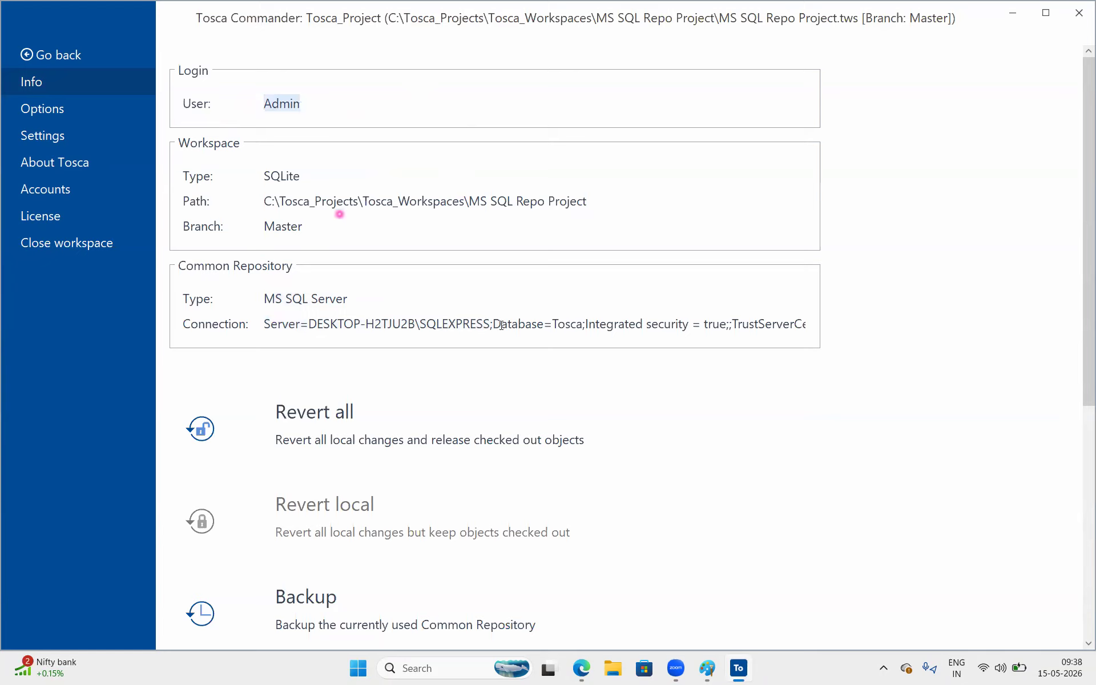
pyautogui.moveTo(472, 324); pyautogui.dragTo(646, 345)
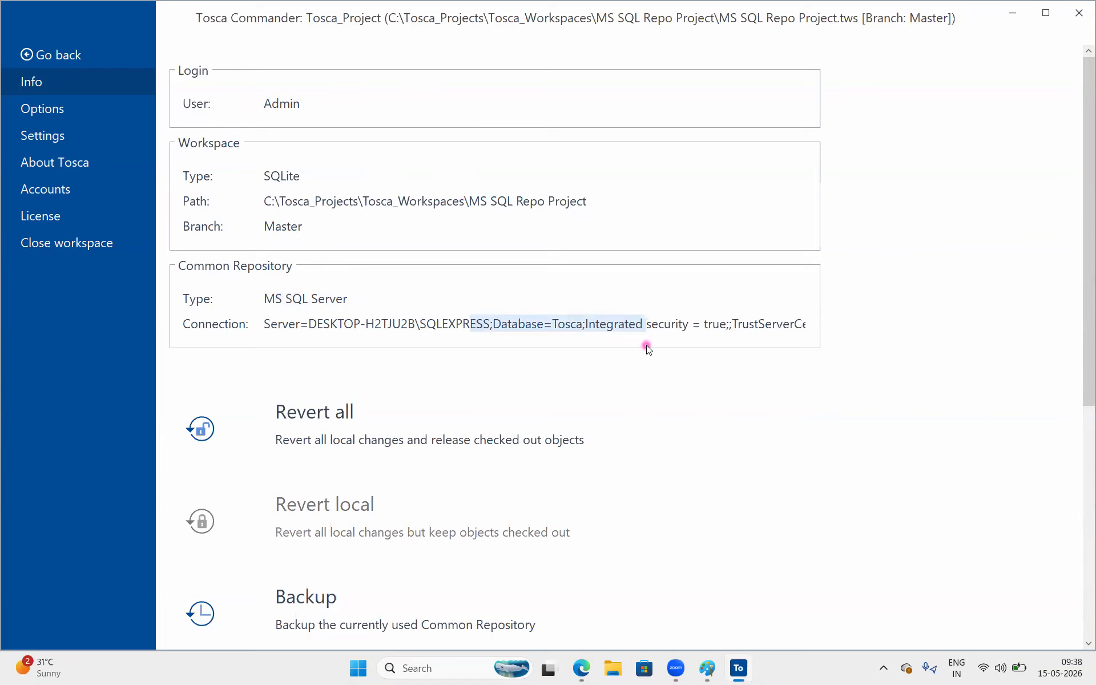
pyautogui.click(605, 322)
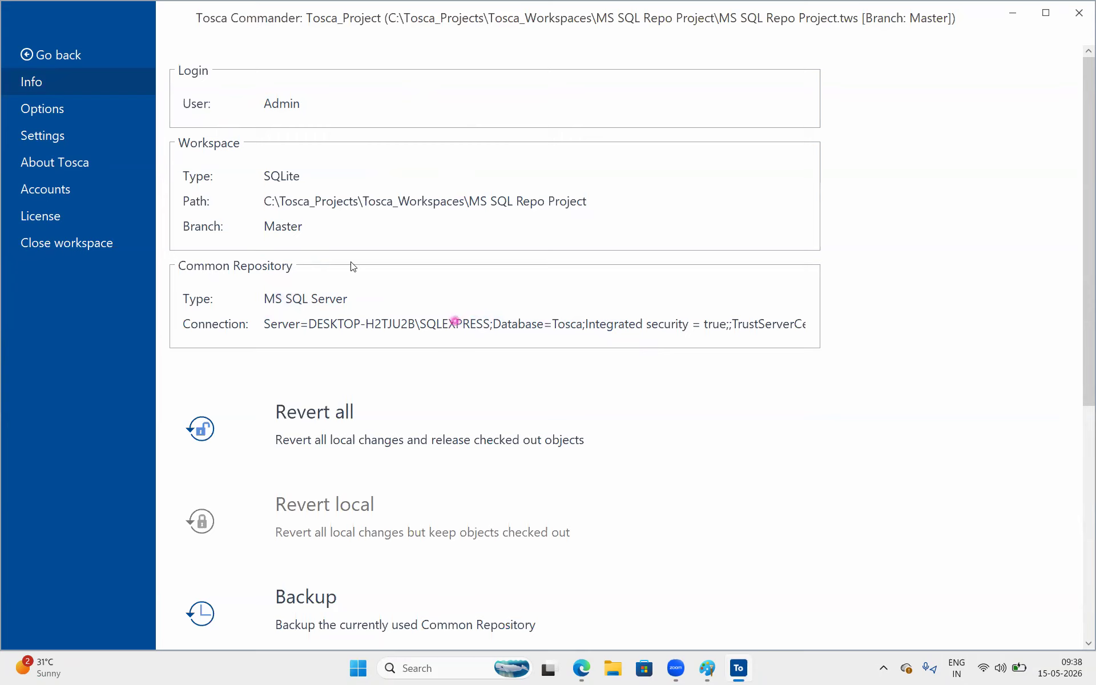
pyautogui.click(47, 56)
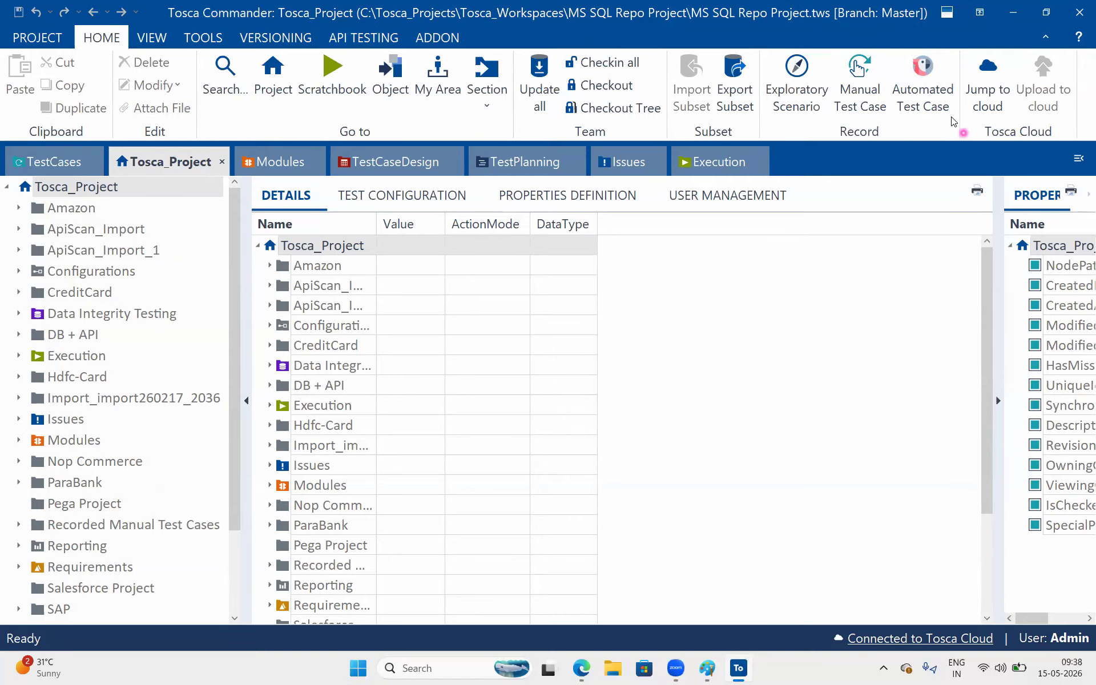
# Close the MS SQL Repo Project workspace.
pyautogui.scroll(-2, 68, 428)
pyautogui.scroll(2, 67, 427)
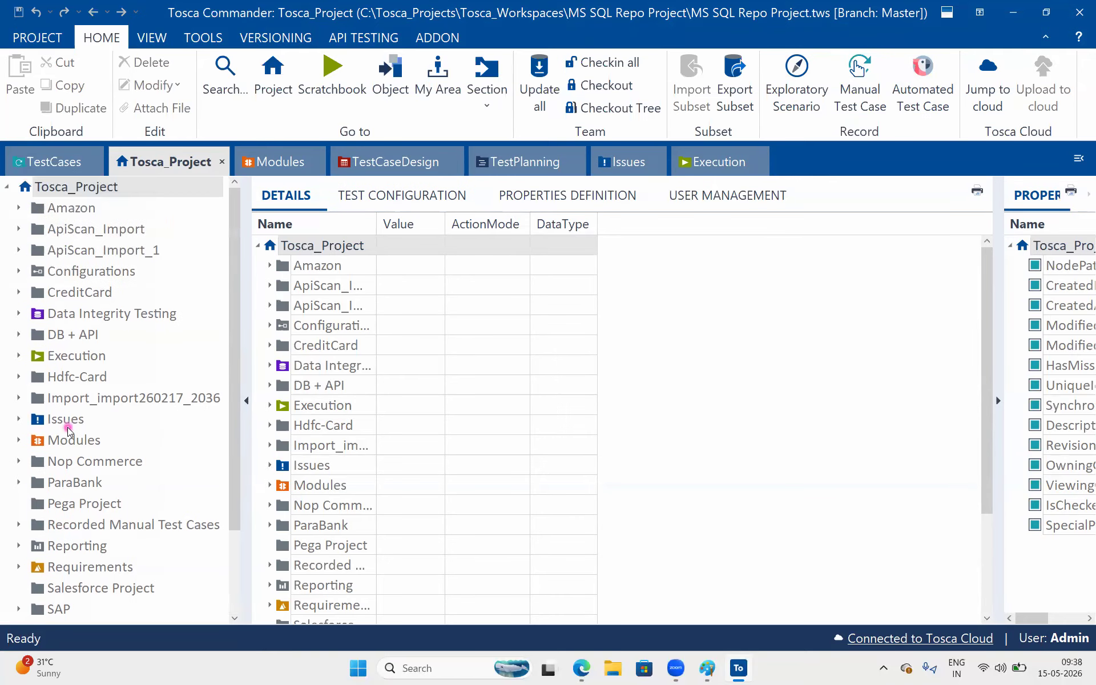
pyautogui.click(48, 31)
pyautogui.click(77, 236)
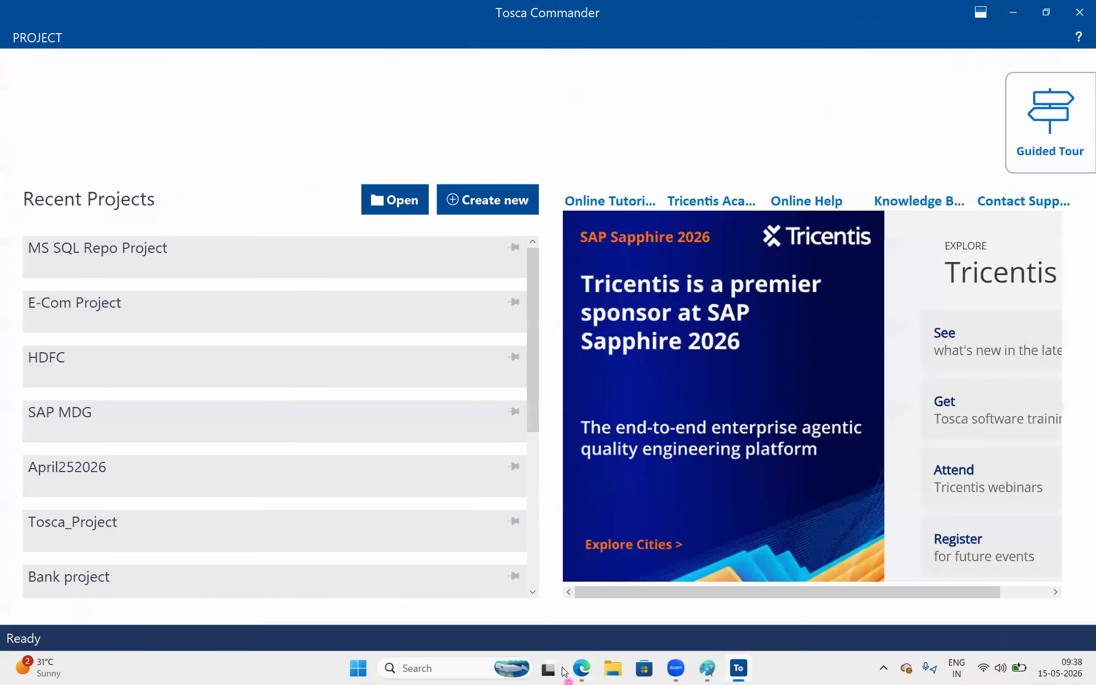
# Switch to the browser and review the Tosca workspace and repository diagram in the Google Doc.
pyautogui.click(591, 669)
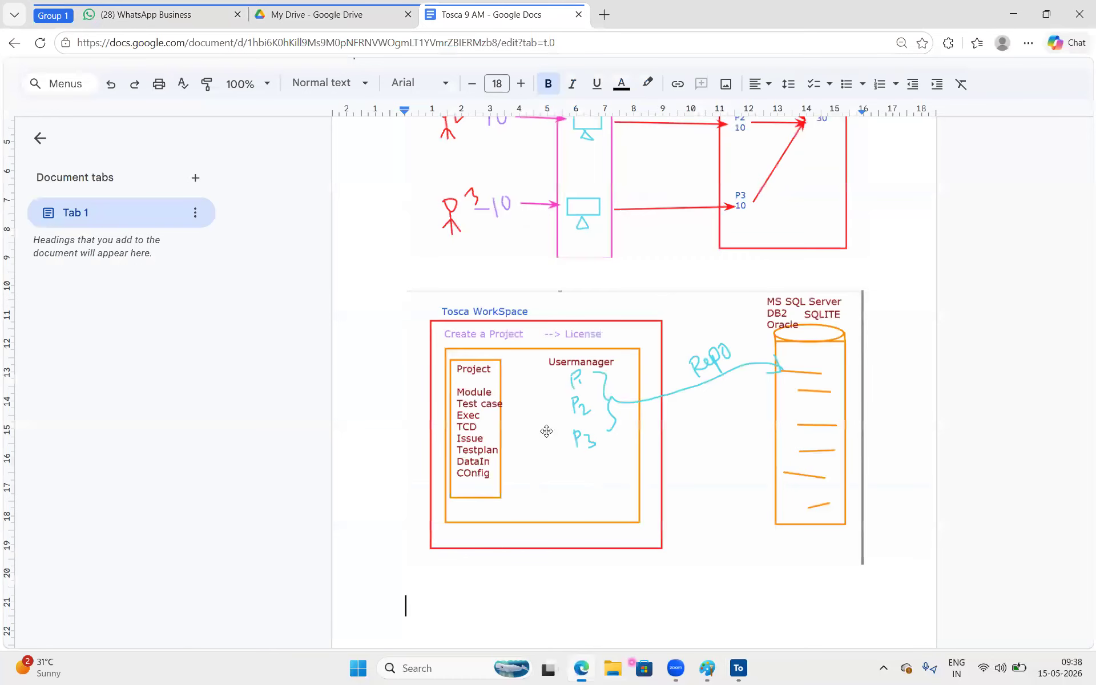
pyautogui.scroll(5, 547, 431)
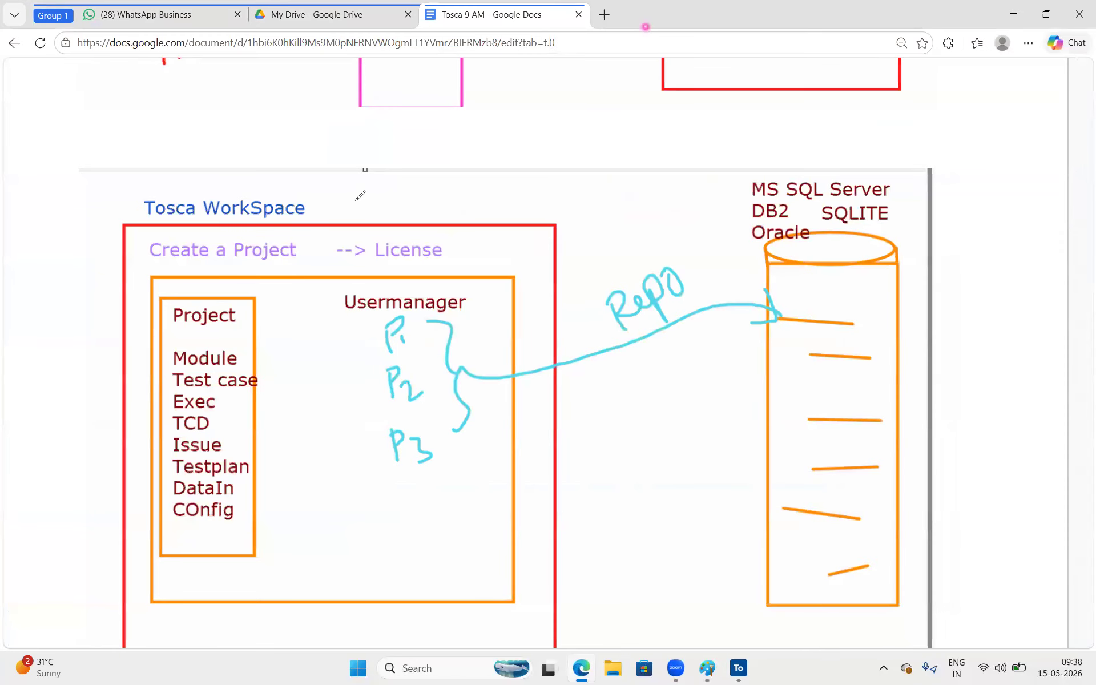
pyautogui.moveTo(356, 201); pyautogui.dragTo(328, 247)
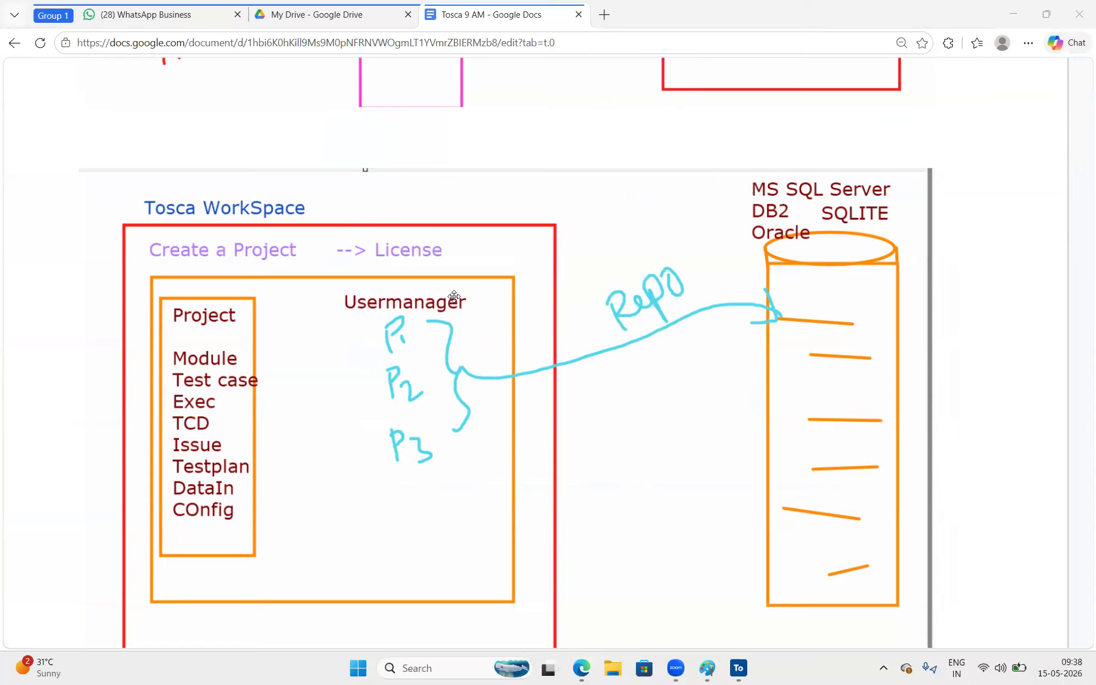
pyautogui.scroll(-5, 467, 306)
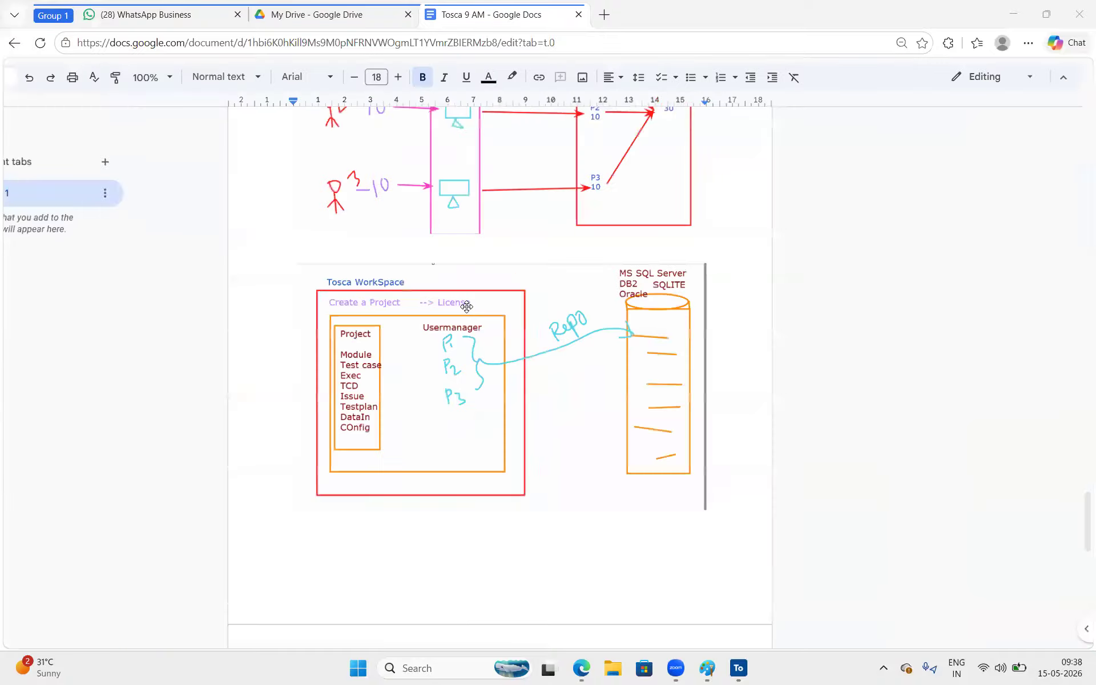
pyautogui.scroll(2, 325, 240)
pyautogui.click(326, 240)
pyautogui.hotkey('alt', 'Tab')
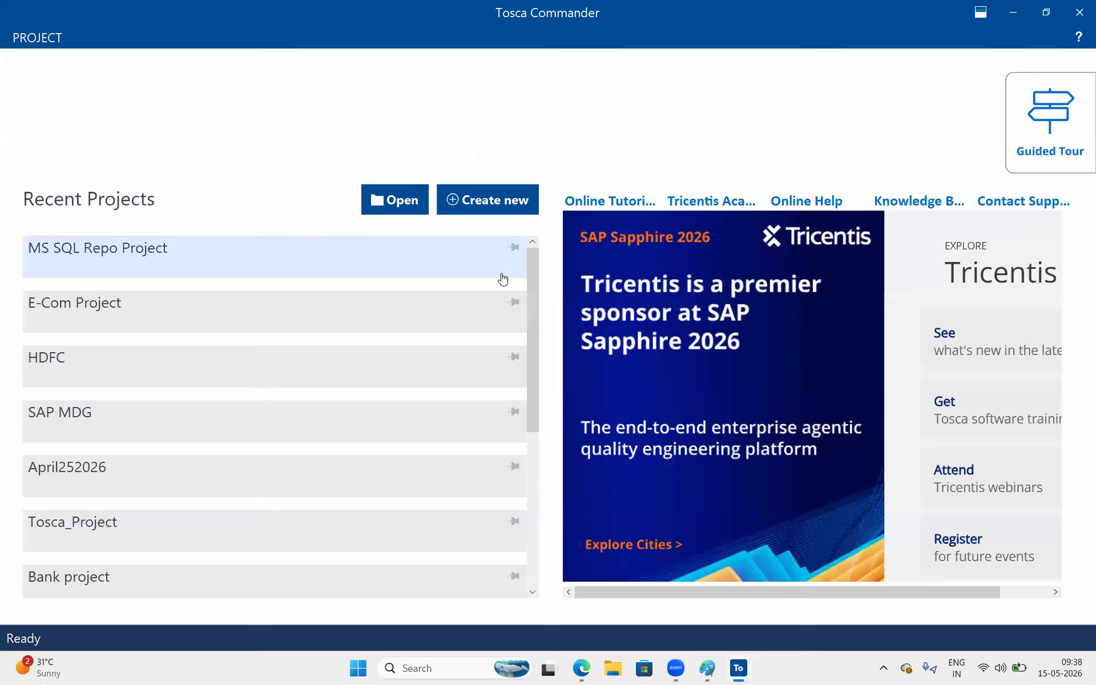
# Open the Create new workspace dialog.
pyautogui.click(504, 191)
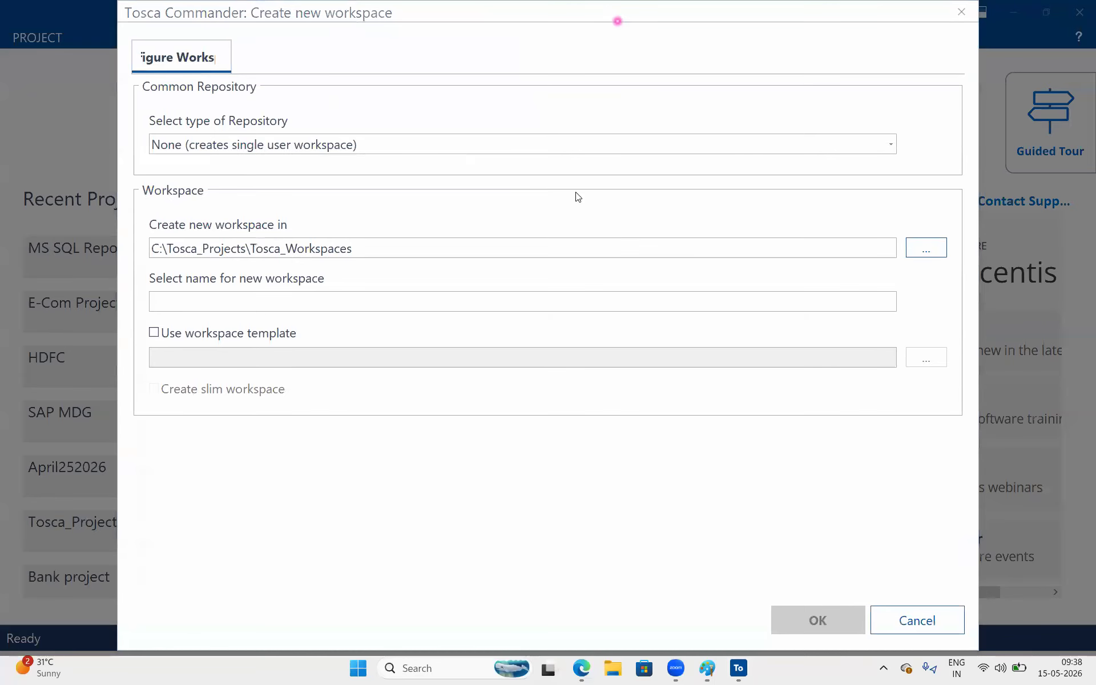
pyautogui.moveTo(130, 73); pyautogui.dragTo(270, 99)
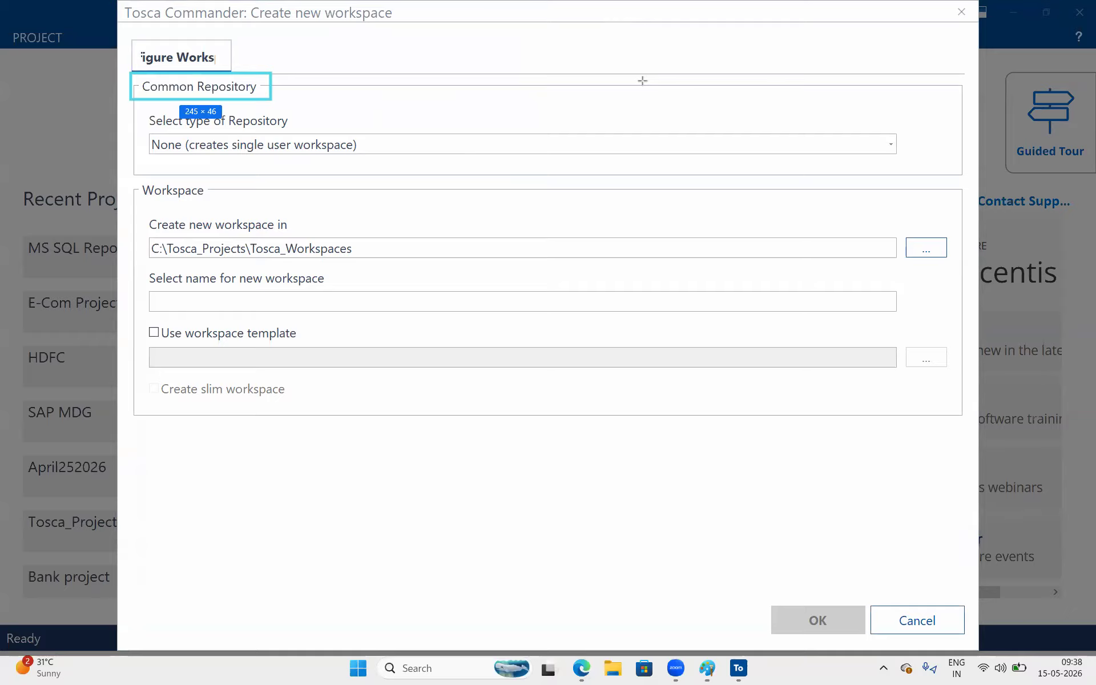
pyautogui.click(838, 71)
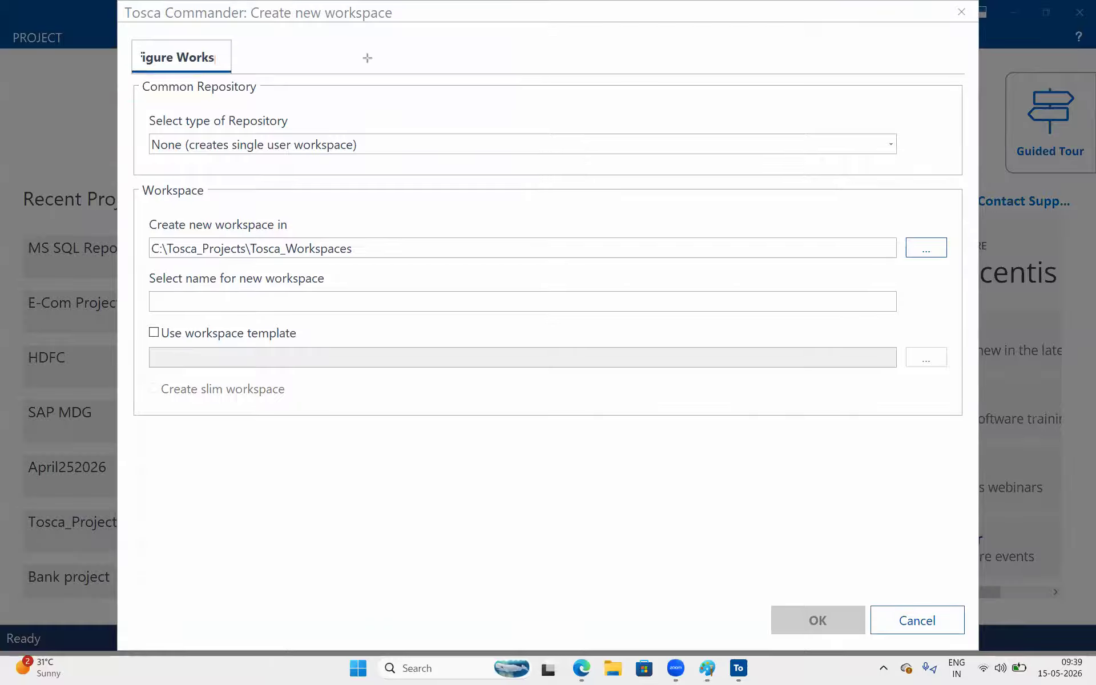
pyautogui.moveTo(120, 69); pyautogui.dragTo(279, 95)
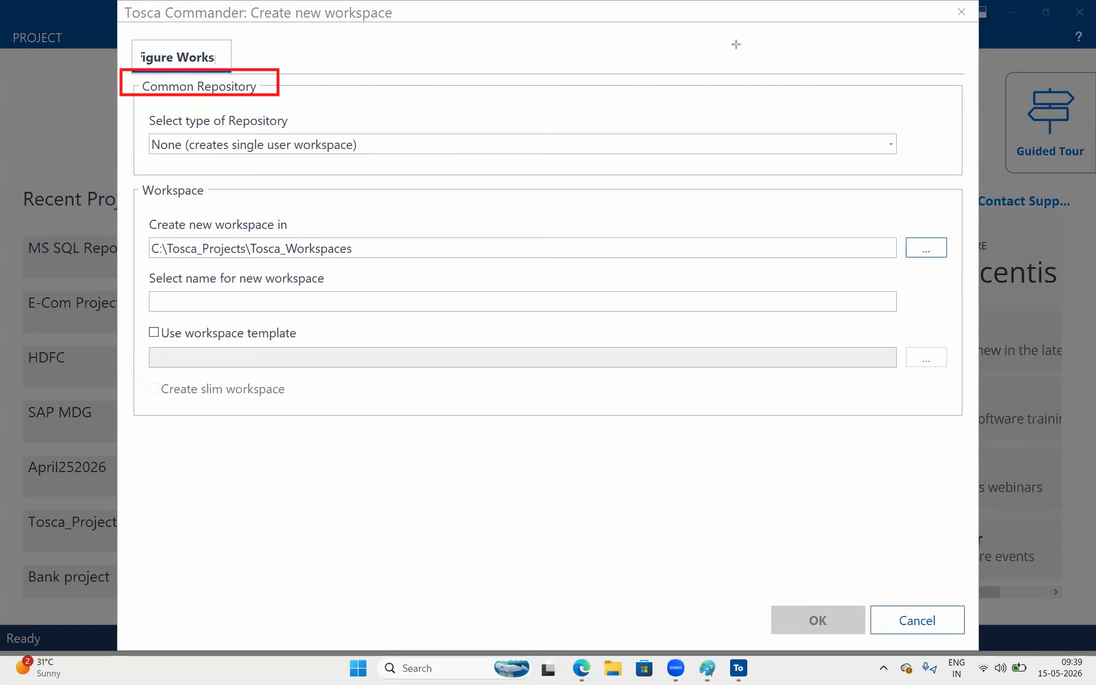
pyautogui.press('Escape')
pyautogui.moveTo(177, 131)
pyautogui.mouseDown()
pyautogui.moveTo(393, 160)
pyautogui.moveTo(386, 170)
pyautogui.mouseUp()
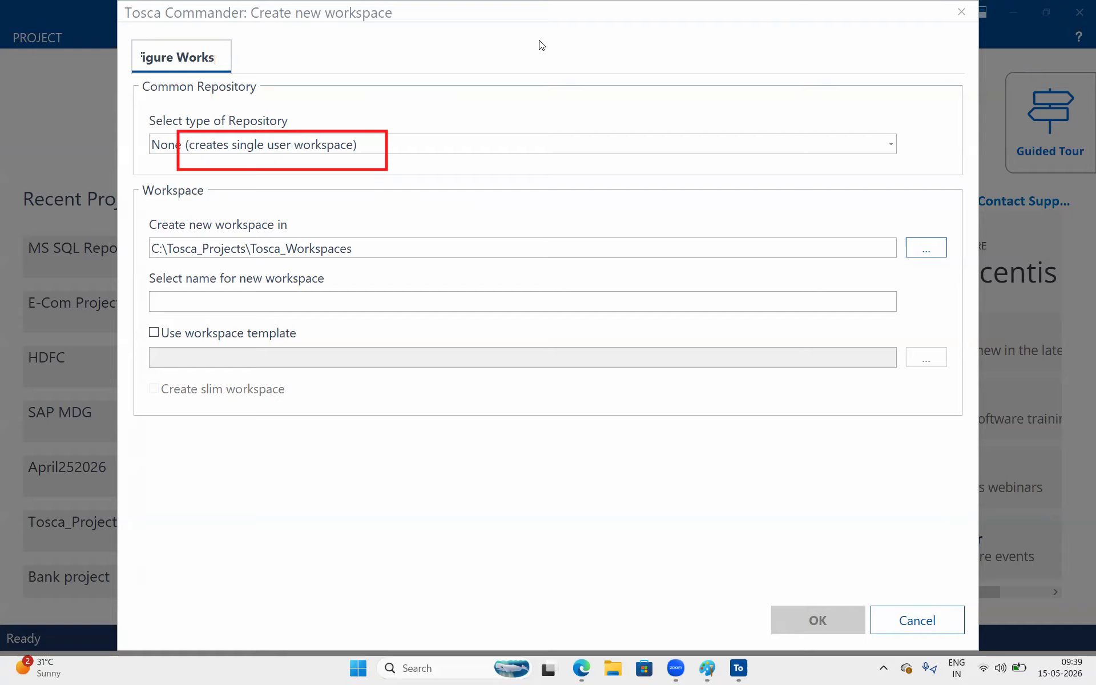
# Set the repository type to SQLite.
pyautogui.click(453, 147)
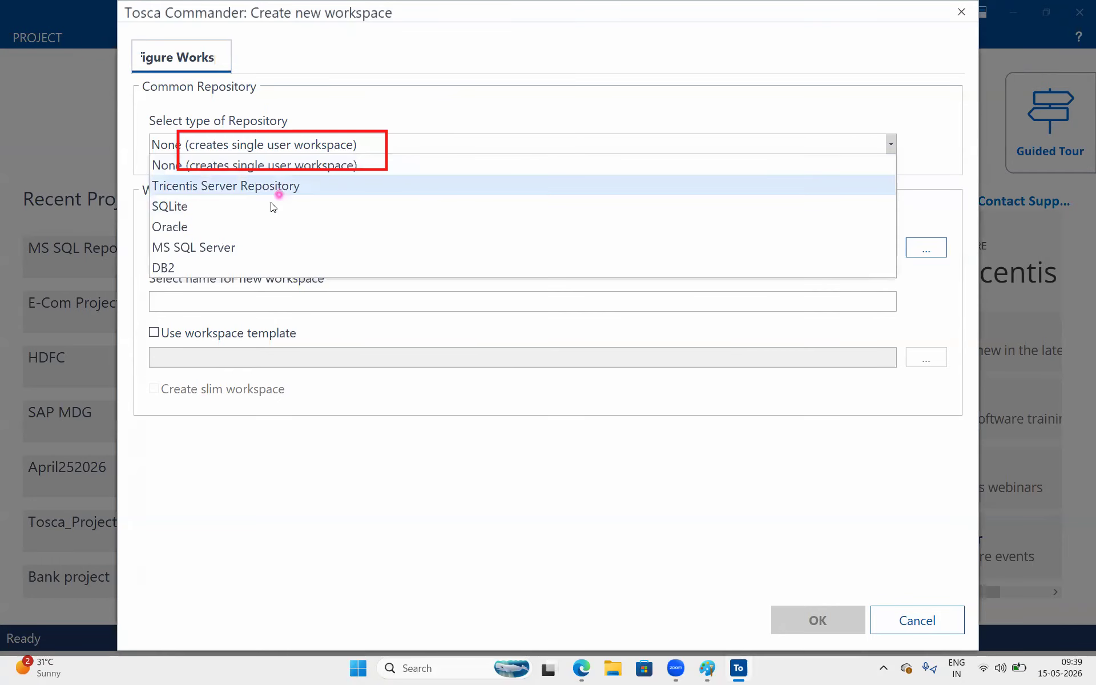
pyautogui.click(223, 205)
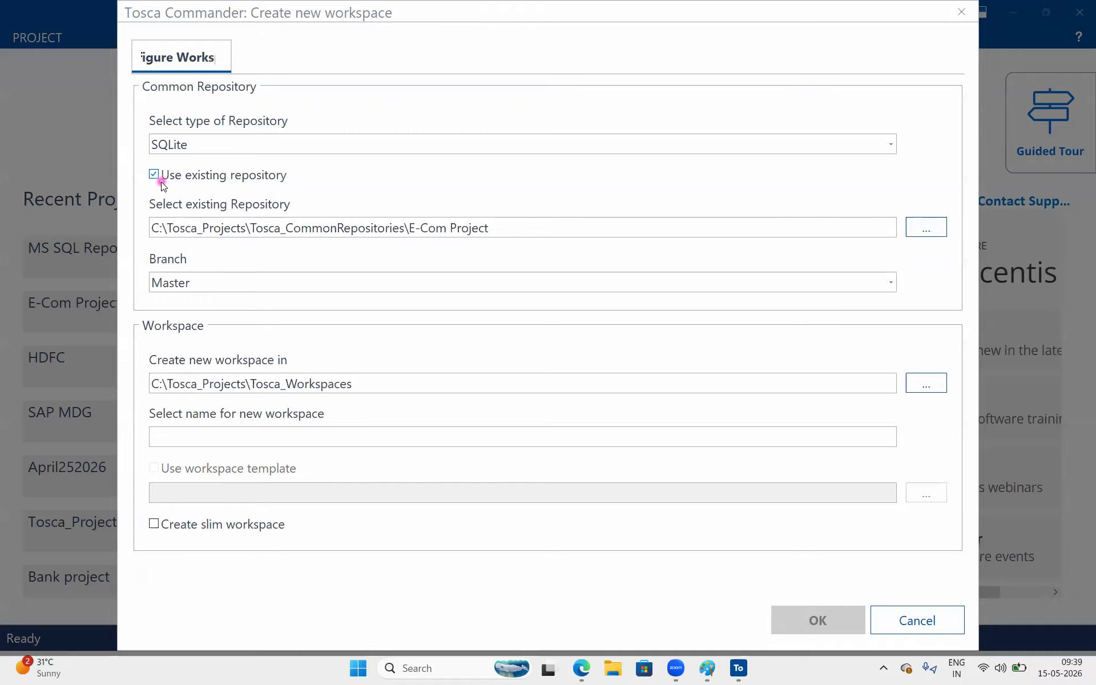
# Switch to the browser to review the repository diagram, then minimize it.
pyautogui.click(582, 668)
pyautogui.keyDown('ctrl'); pyautogui.scroll(8, 544, 372); pyautogui.keyUp('ctrl')
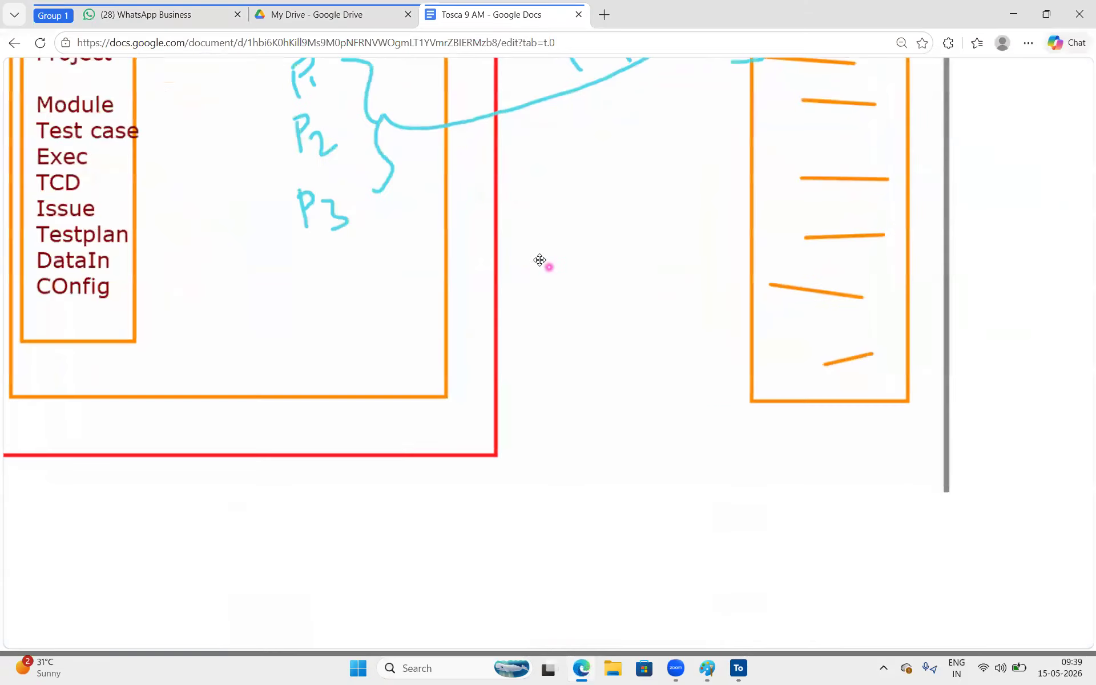
pyautogui.keyDown('ctrl'); pyautogui.scroll(-3, 497, 406); pyautogui.keyUp('ctrl')
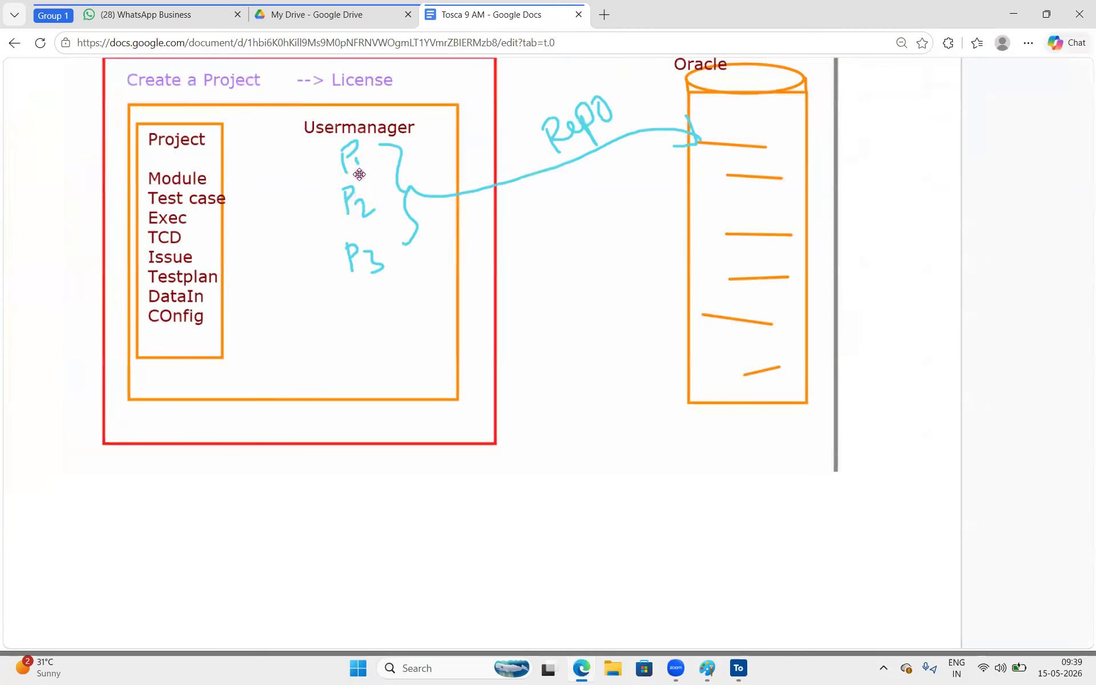
pyautogui.click(1013, 14)
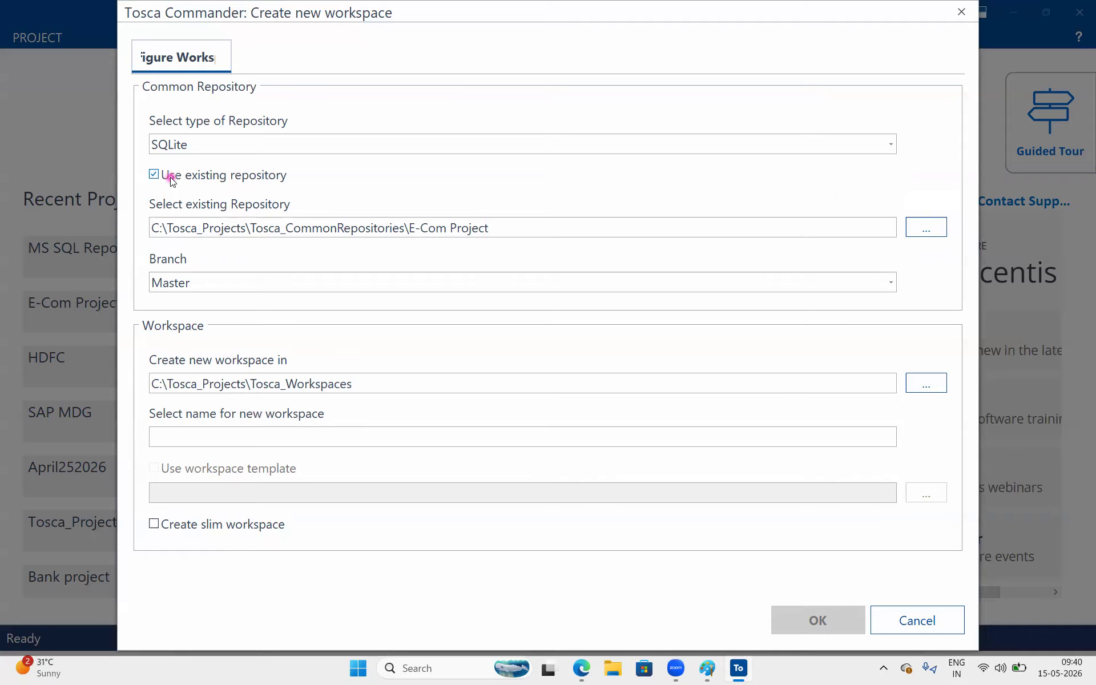
# Clear Use existing repository and remove the E-Com Project folder from the new repository path.
pyautogui.click(154, 175)
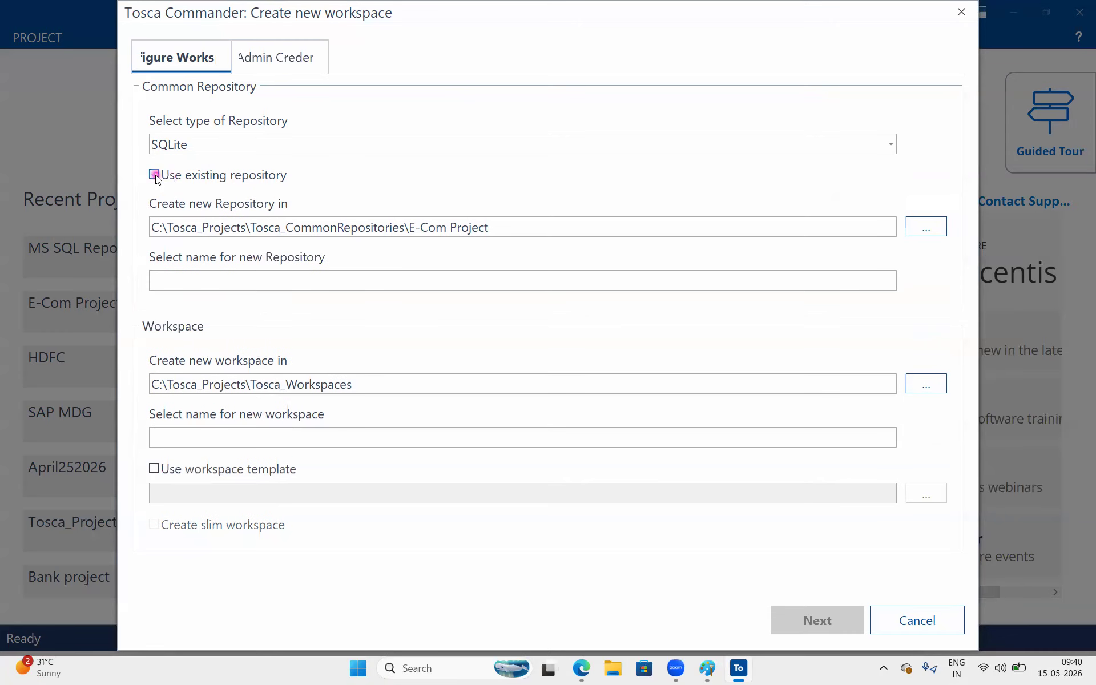
pyautogui.moveTo(514, 227); pyautogui.dragTo(408, 227)
pyautogui.press('BackSpace')
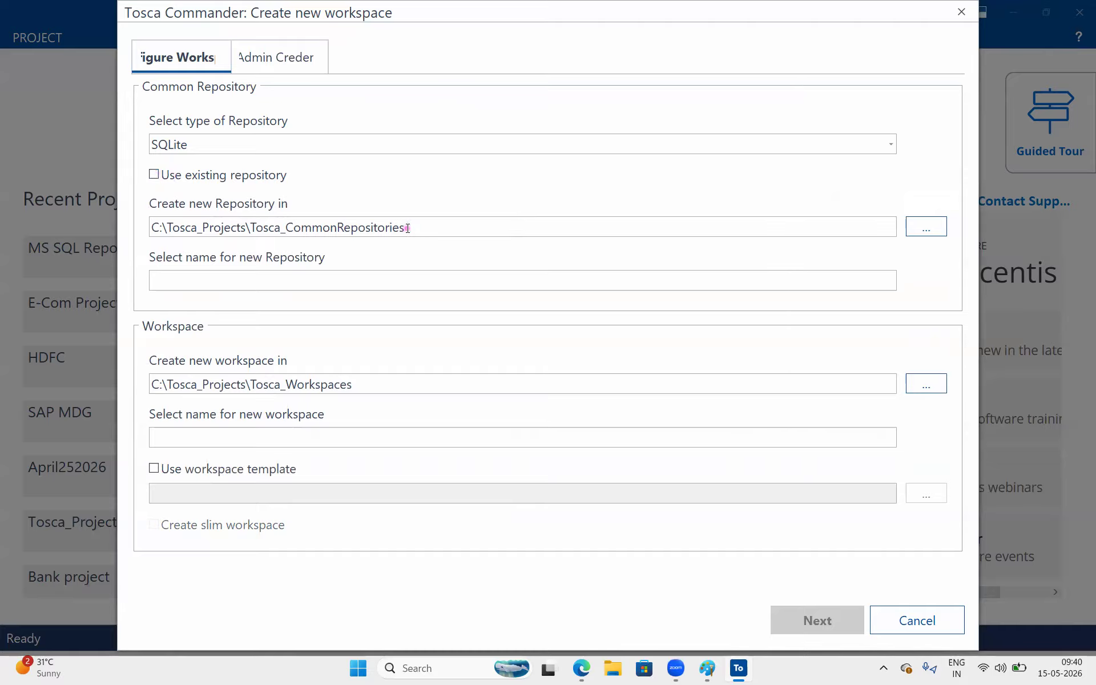
# Name the new repository "tosca 9AM Project".
pyautogui.click(370, 281)
pyautogui.write('tosca 9AM Pro')
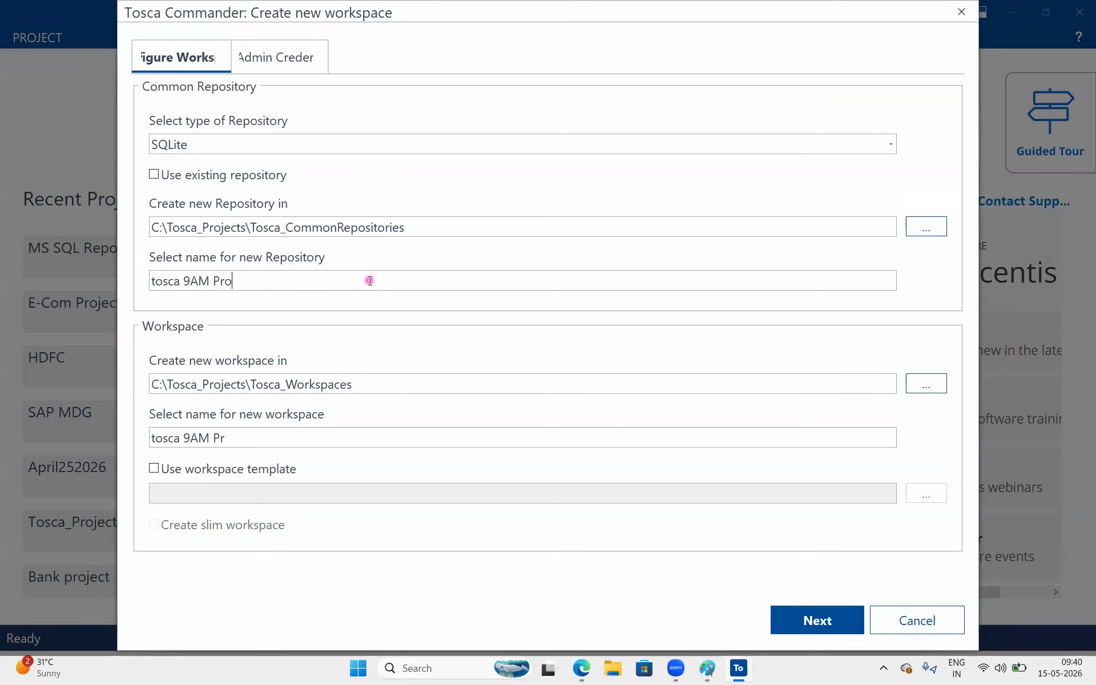
pyautogui.write('ject')
# Enable the workspace template option, keeping the Standard.tsu template path.
pyautogui.click(161, 478)
pyautogui.moveTo(456, 491); pyautogui.dragTo(372, 498)
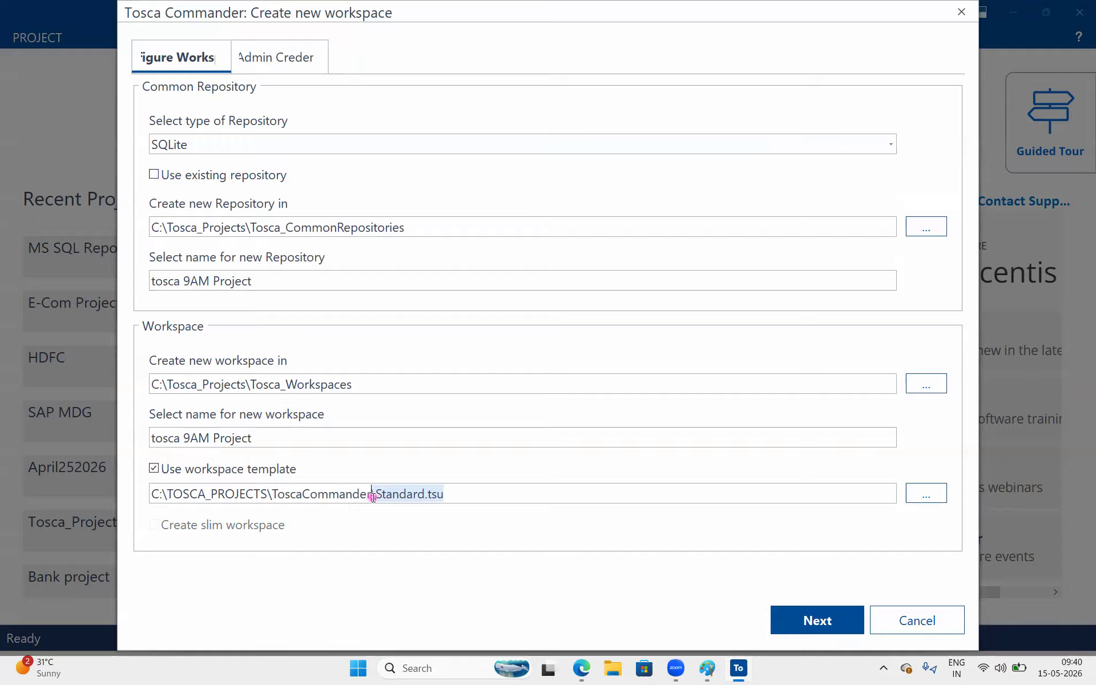
pyautogui.click(373, 497)
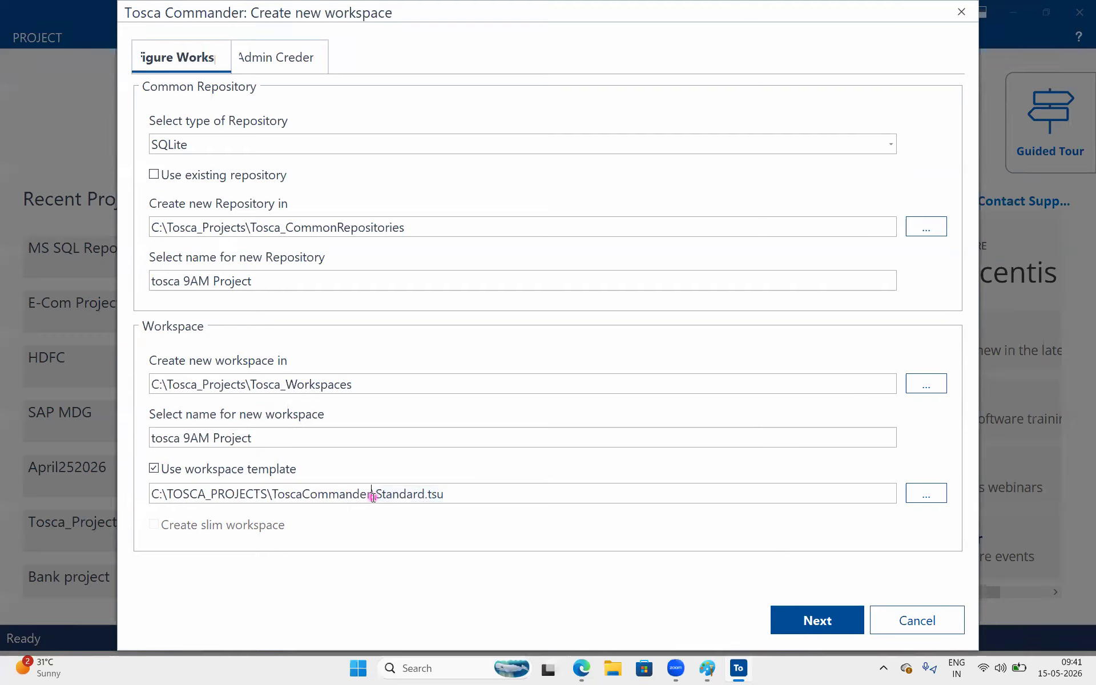
pyautogui.click(480, 484)
pyautogui.moveTo(457, 490); pyautogui.dragTo(375, 494)
pyautogui.click(434, 494)
pyautogui.moveTo(444, 493); pyautogui.dragTo(391, 483)
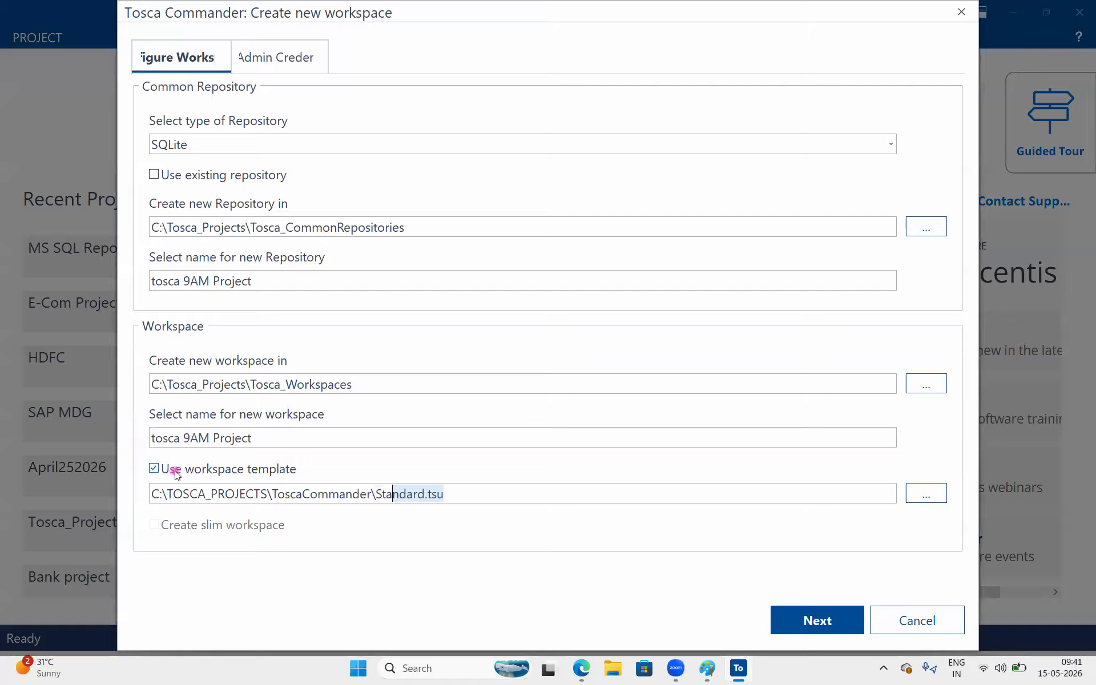
pyautogui.click(446, 490)
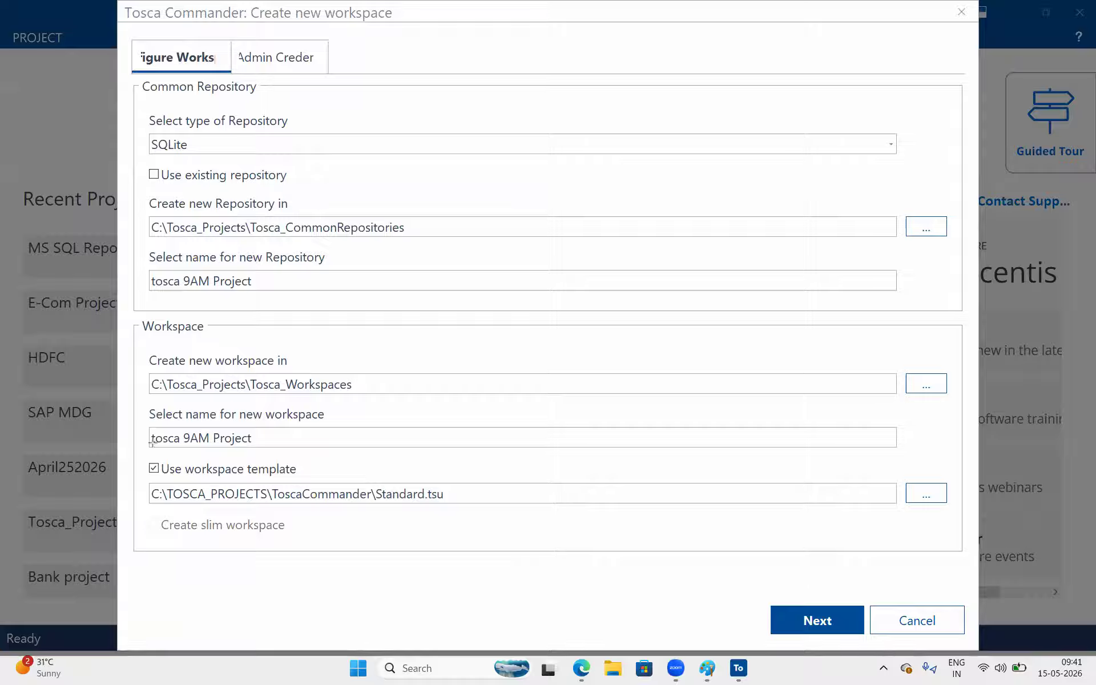
pyautogui.moveTo(136, 454)
pyautogui.mouseDown()
pyautogui.moveTo(521, 497)
pyautogui.moveTo(503, 531)
pyautogui.mouseUp()
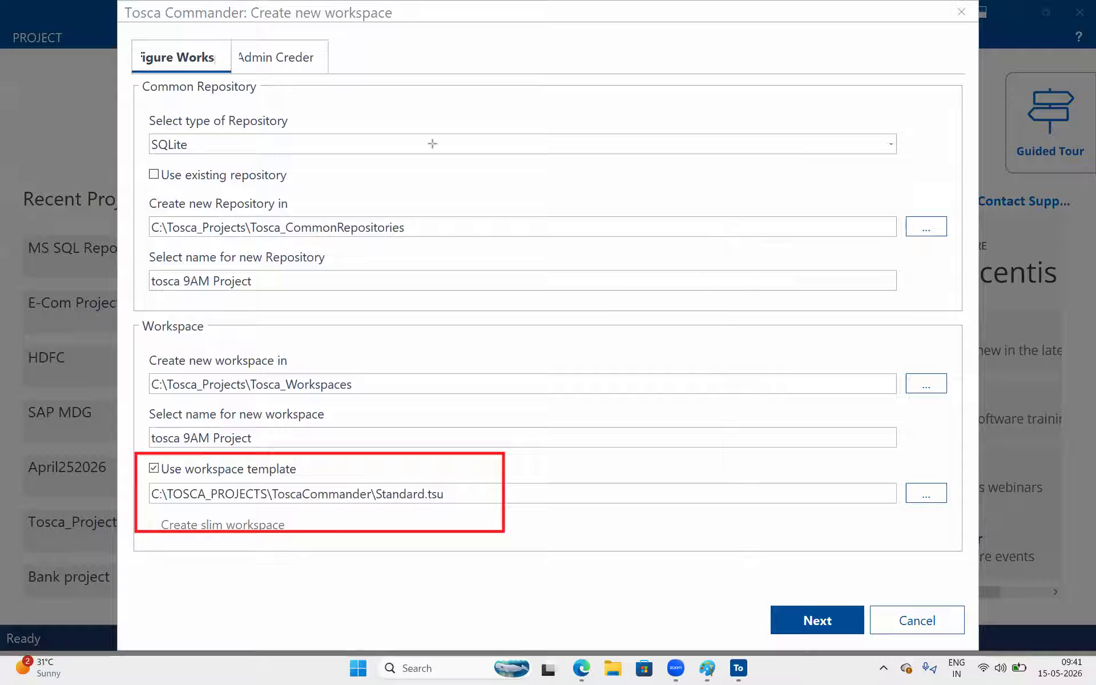
pyautogui.click(823, 56)
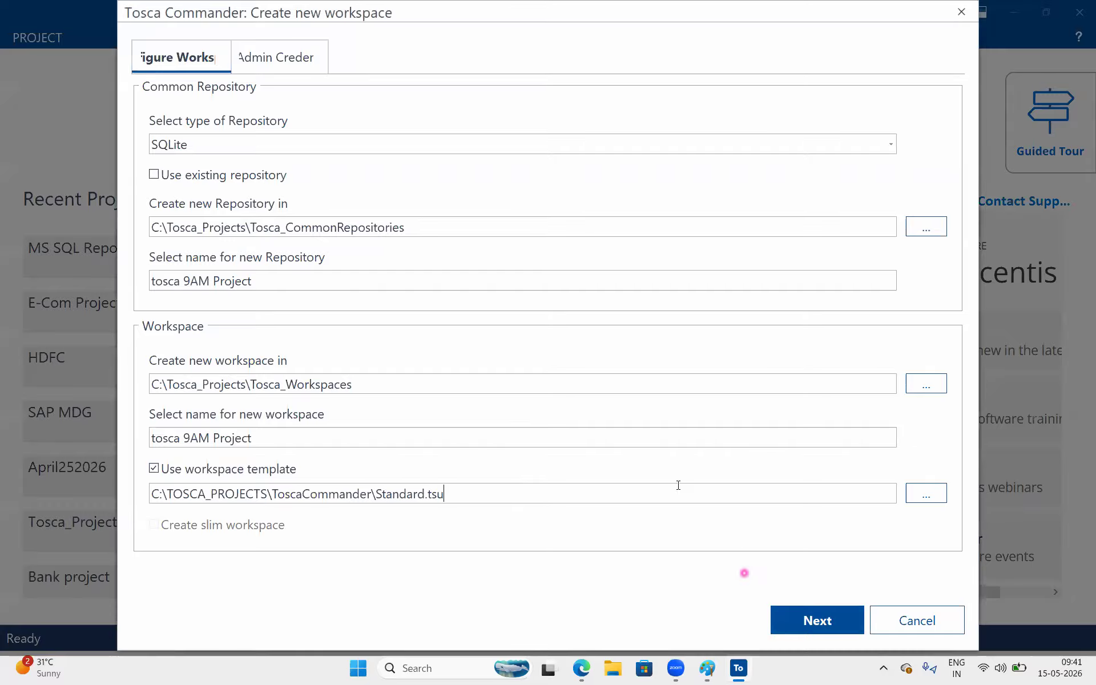
# Continue to the admin credentials and enter the admin username.
pyautogui.click(811, 621)
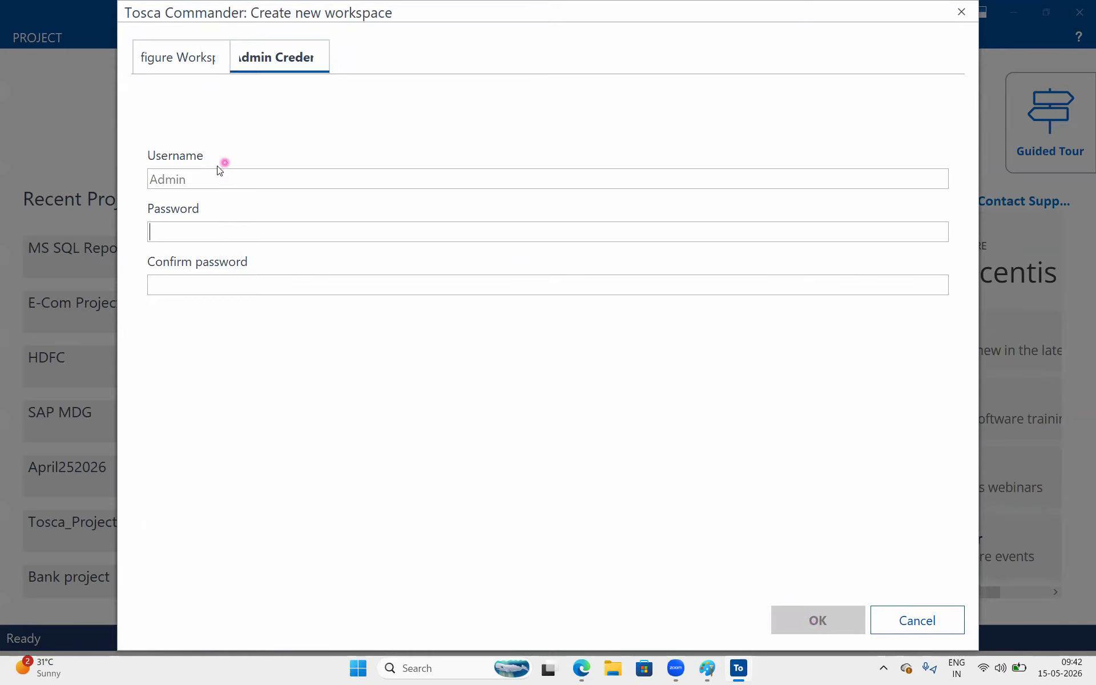
pyautogui.click(186, 176)
pyautogui.write('Anusha')
pyautogui.press('Tab')
# Enter the admin password and confirm it in the confirmation field.
pyautogui.write('***')
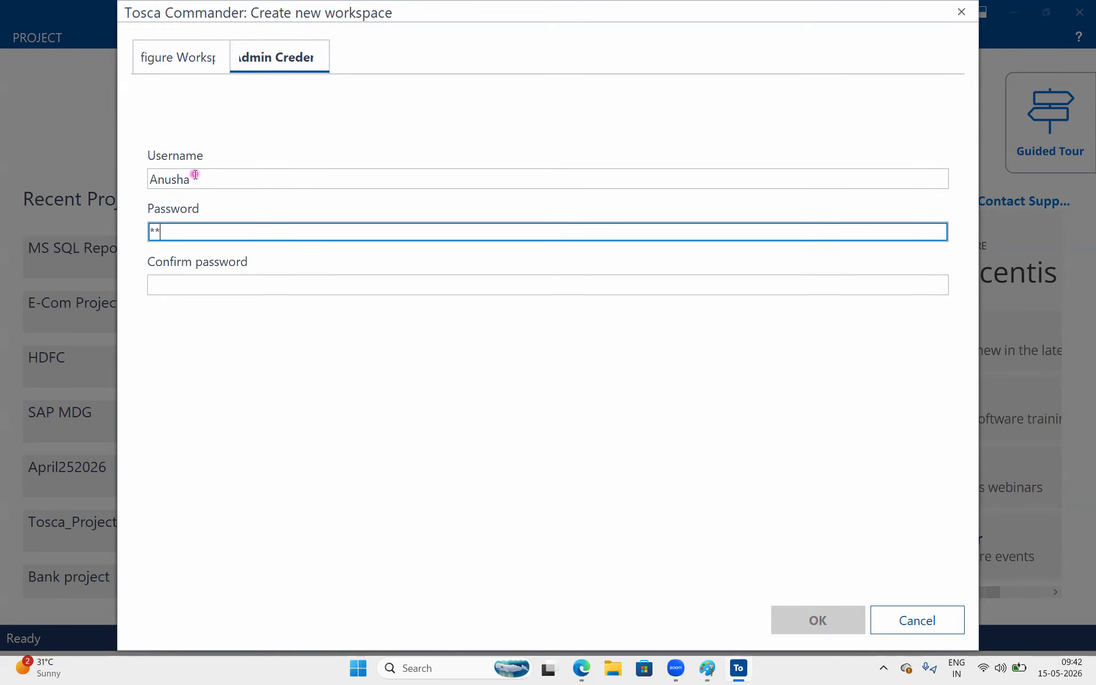
pyautogui.press('BackSpace')
pyautogui.press('BackSpace')
pyautogui.press('BackSpace')
pyautogui.write('*********')
pyautogui.press('Tab')
pyautogui.write('*******')
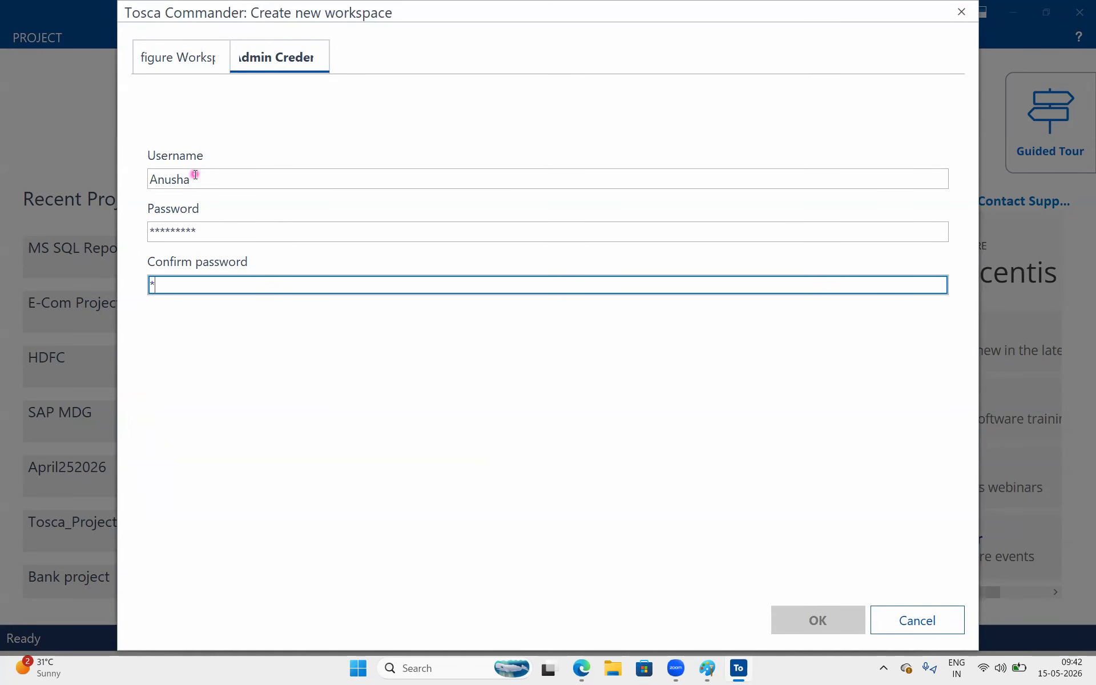
pyautogui.write('**')
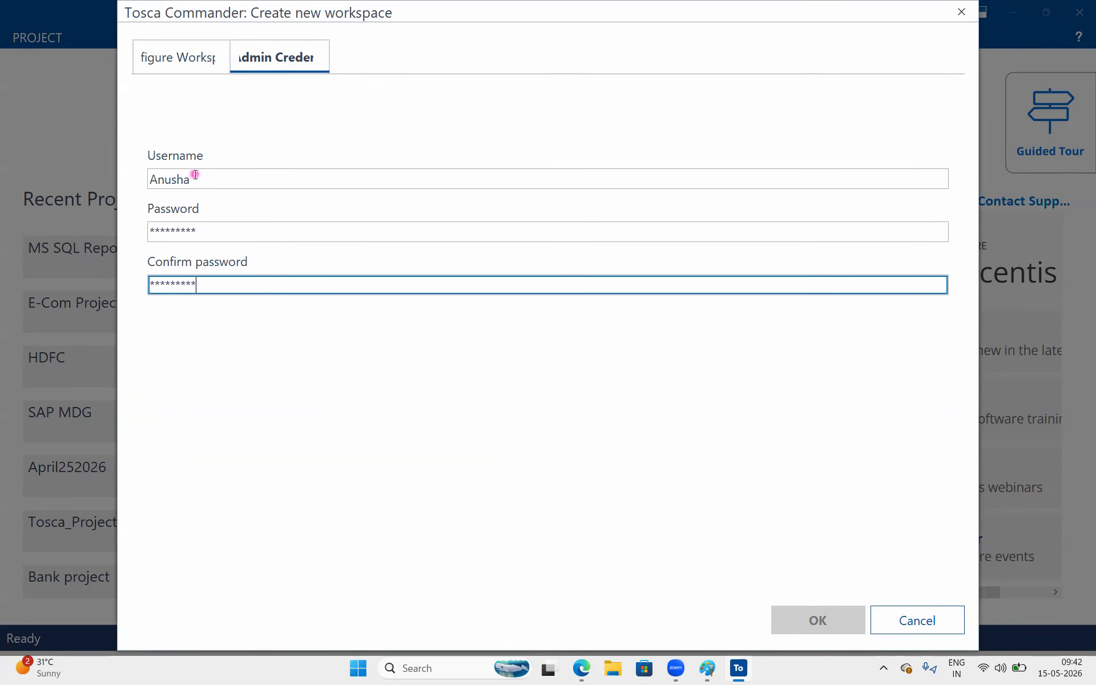
# Lengthen the admin password and add the same characters to the password confirmation.
pyautogui.moveTo(393, 318); pyautogui.dragTo(298, 330)
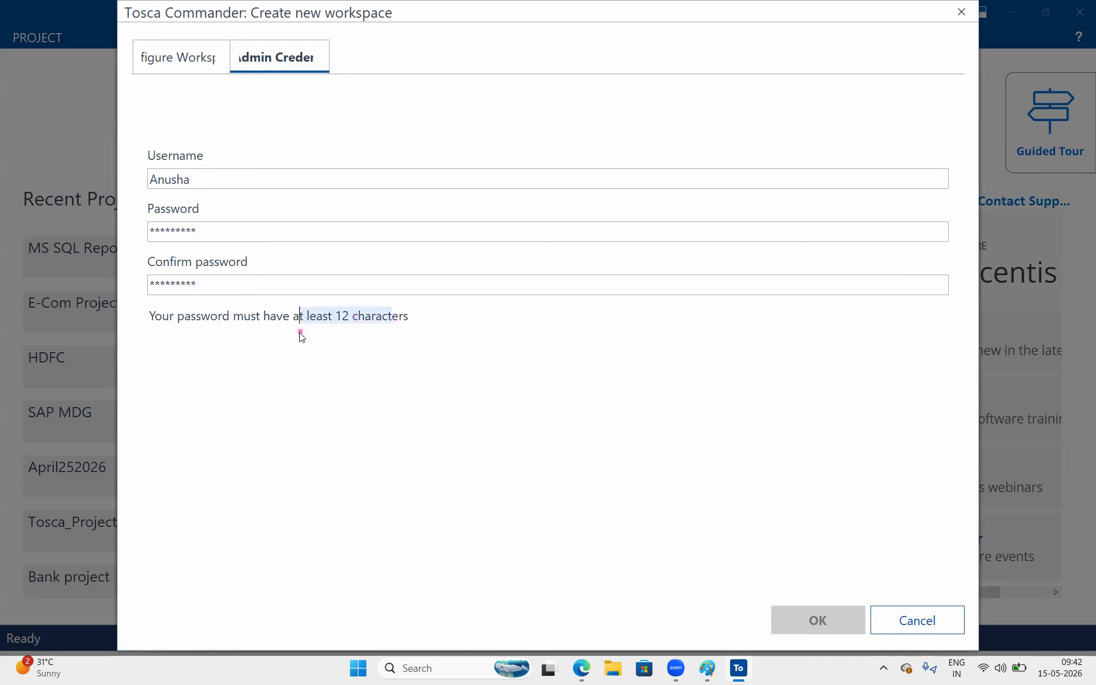
pyautogui.click(237, 228)
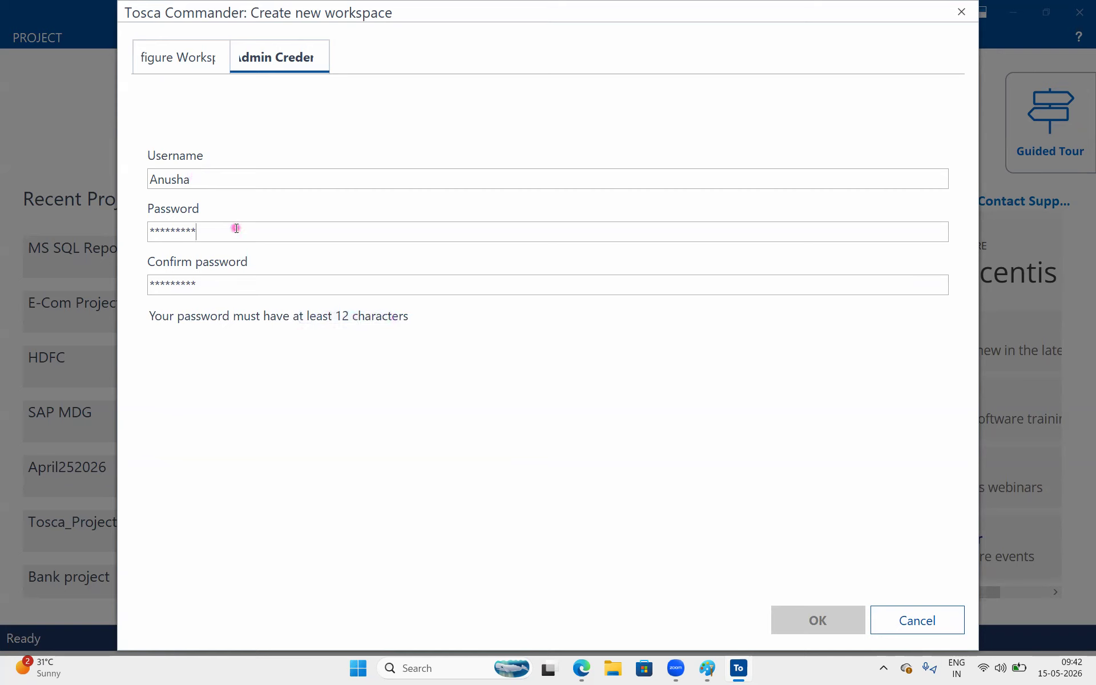
pyautogui.write('****')
pyautogui.click(223, 280)
pyautogui.write('****')
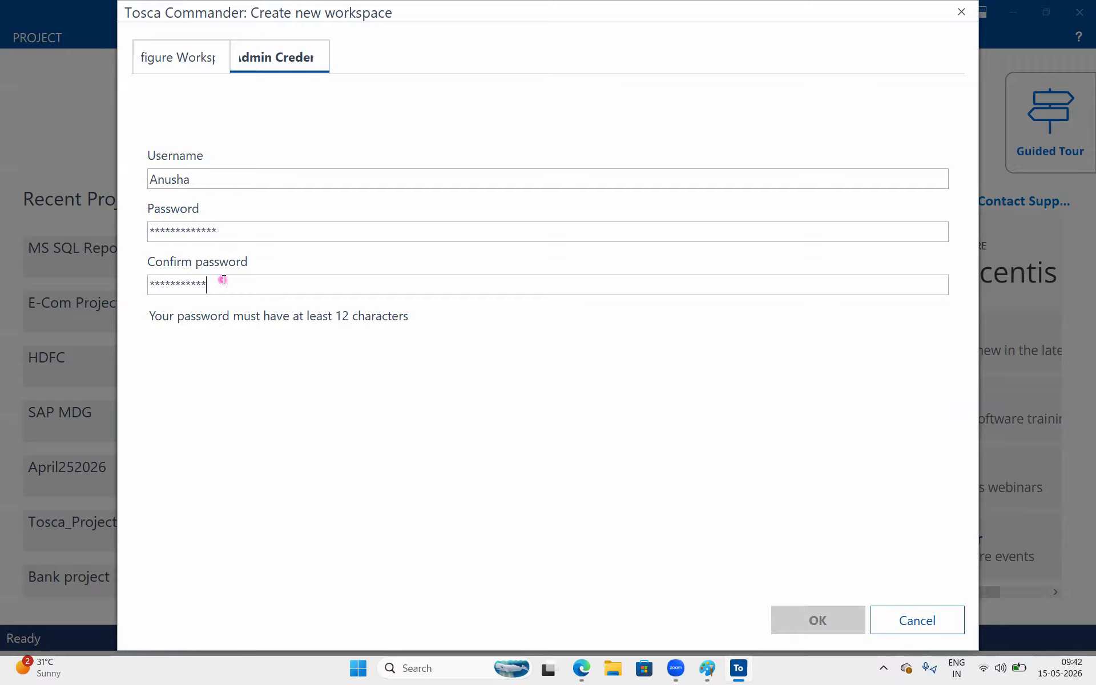